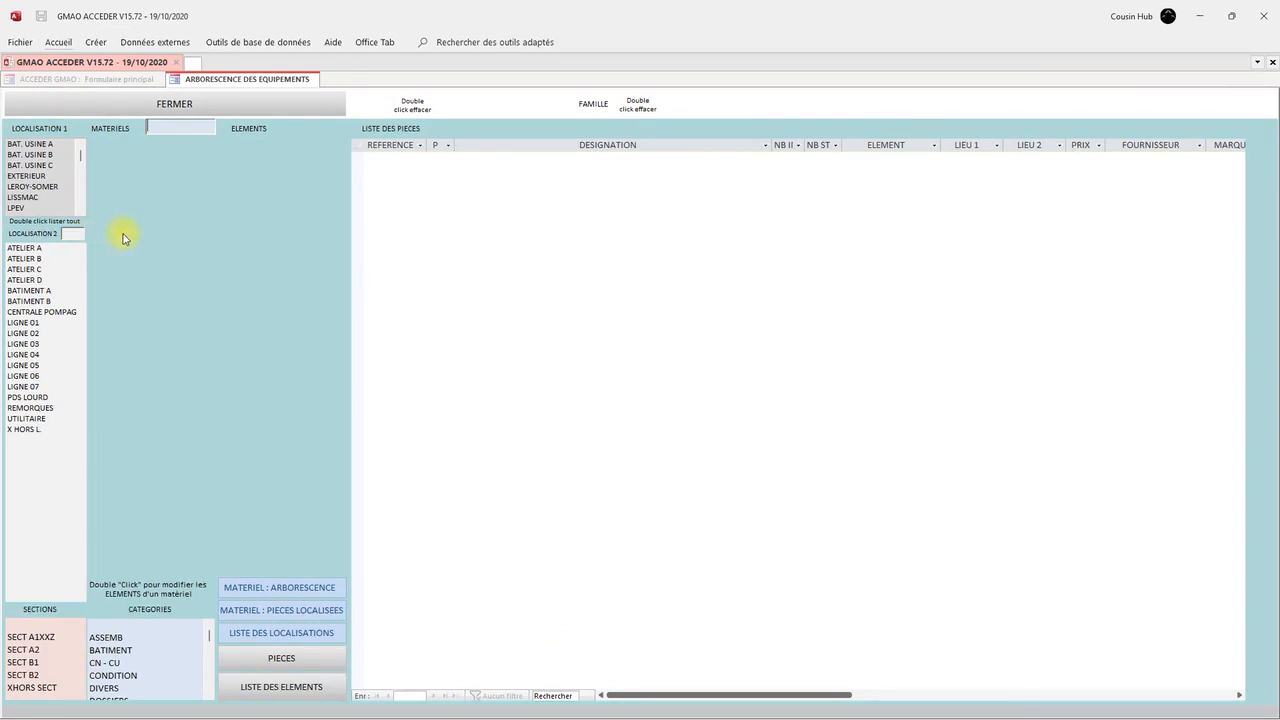
Close the equipment tree form, switch to MindView and expand the USINE LEROY-SOMER map down to the elements under Ventilation.
click(217, 106)
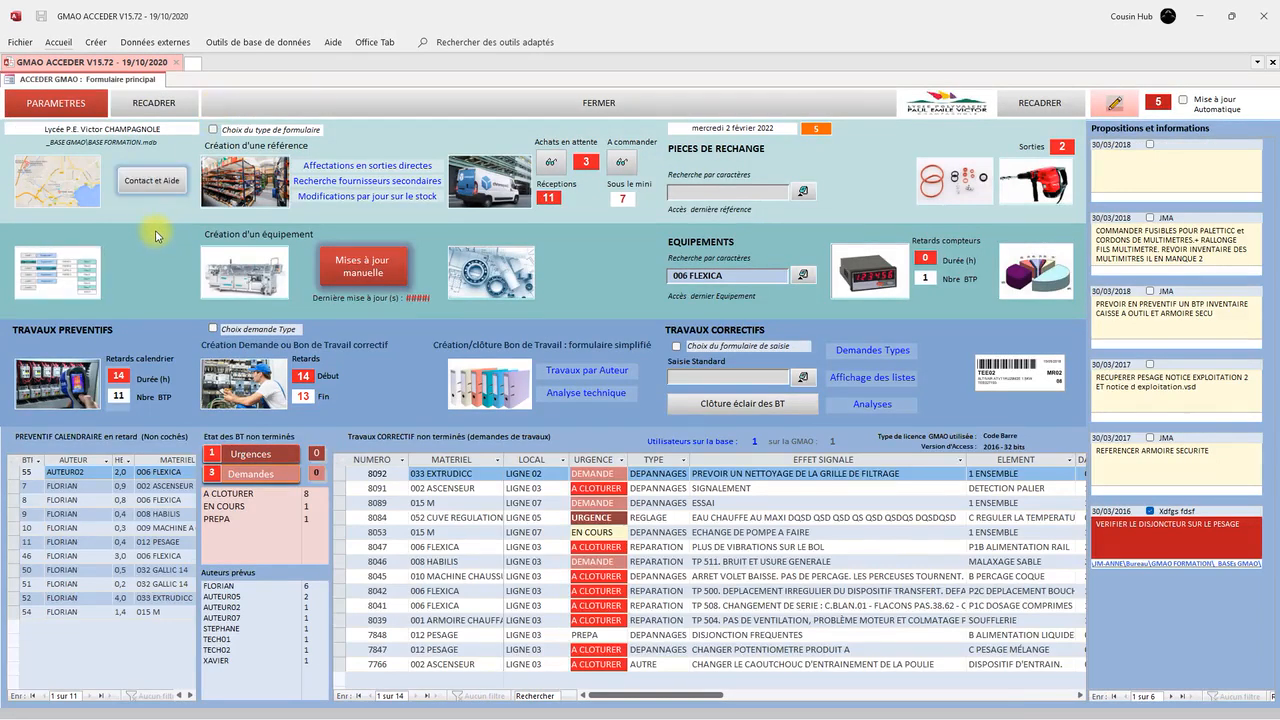
key(alt+Tab)
key(alt+Tab)
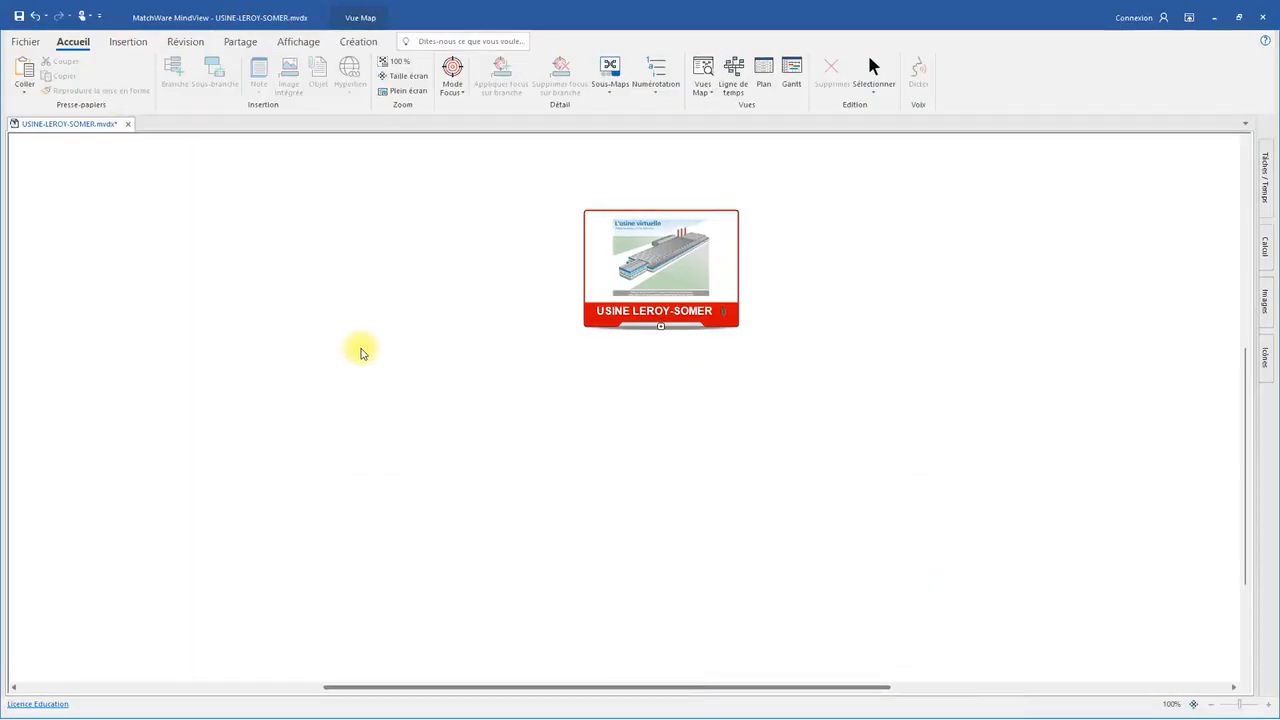
click(661, 328)
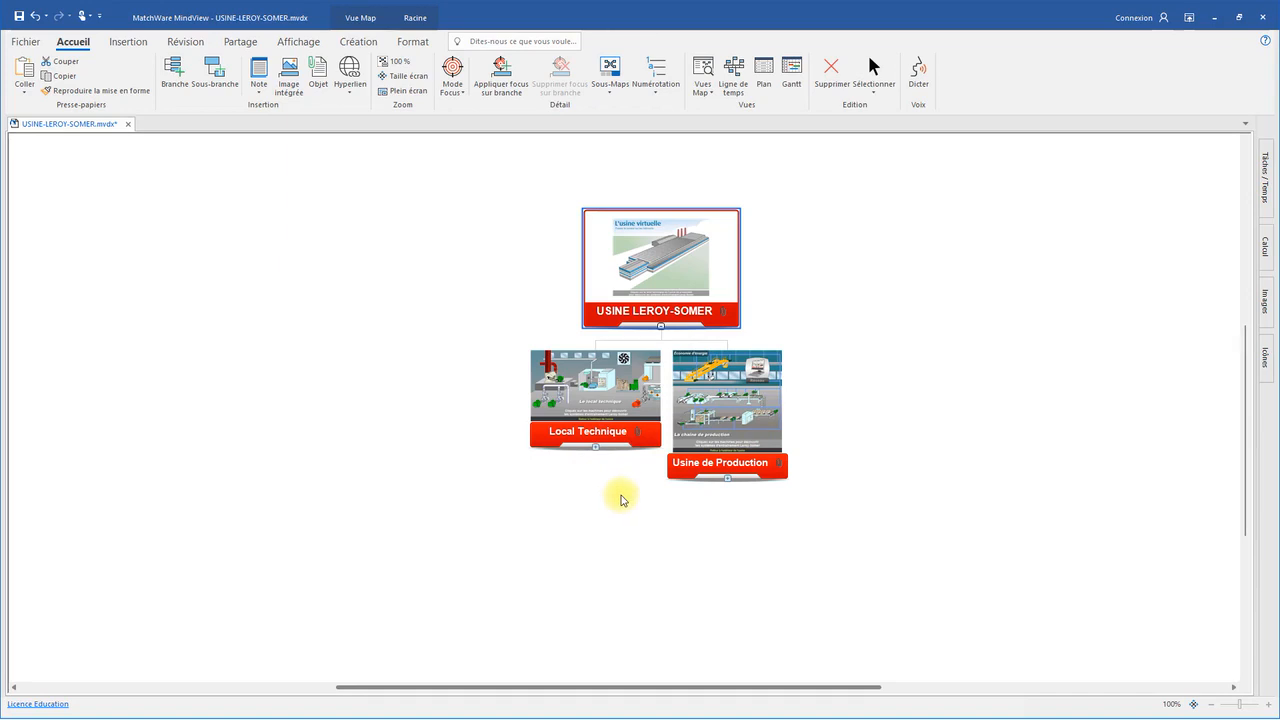
click(596, 448)
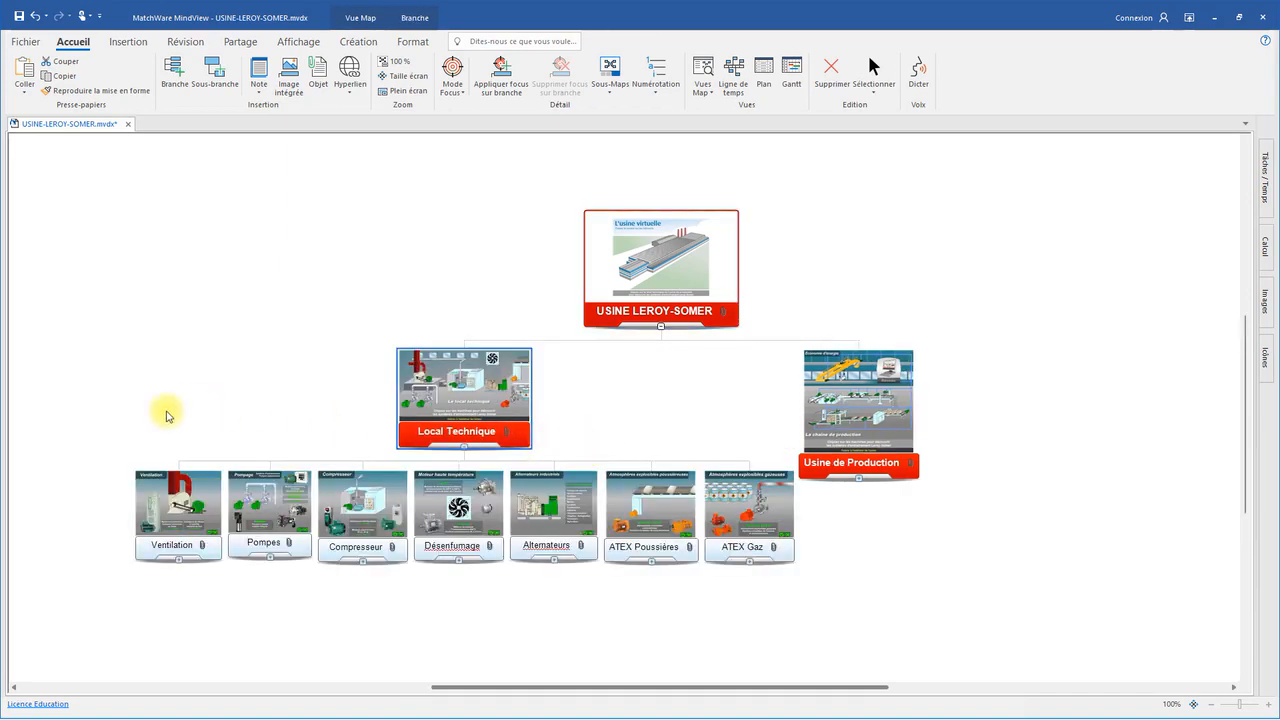
click(179, 562)
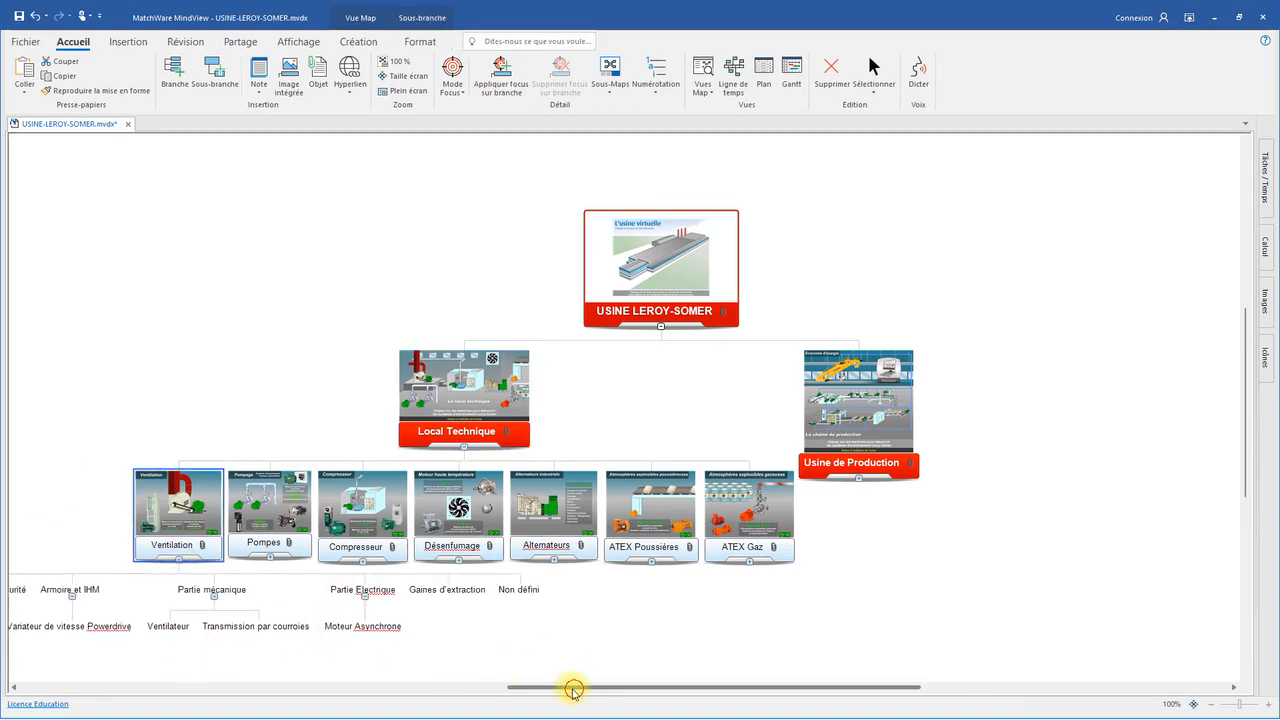
drag(573, 688, 415, 695)
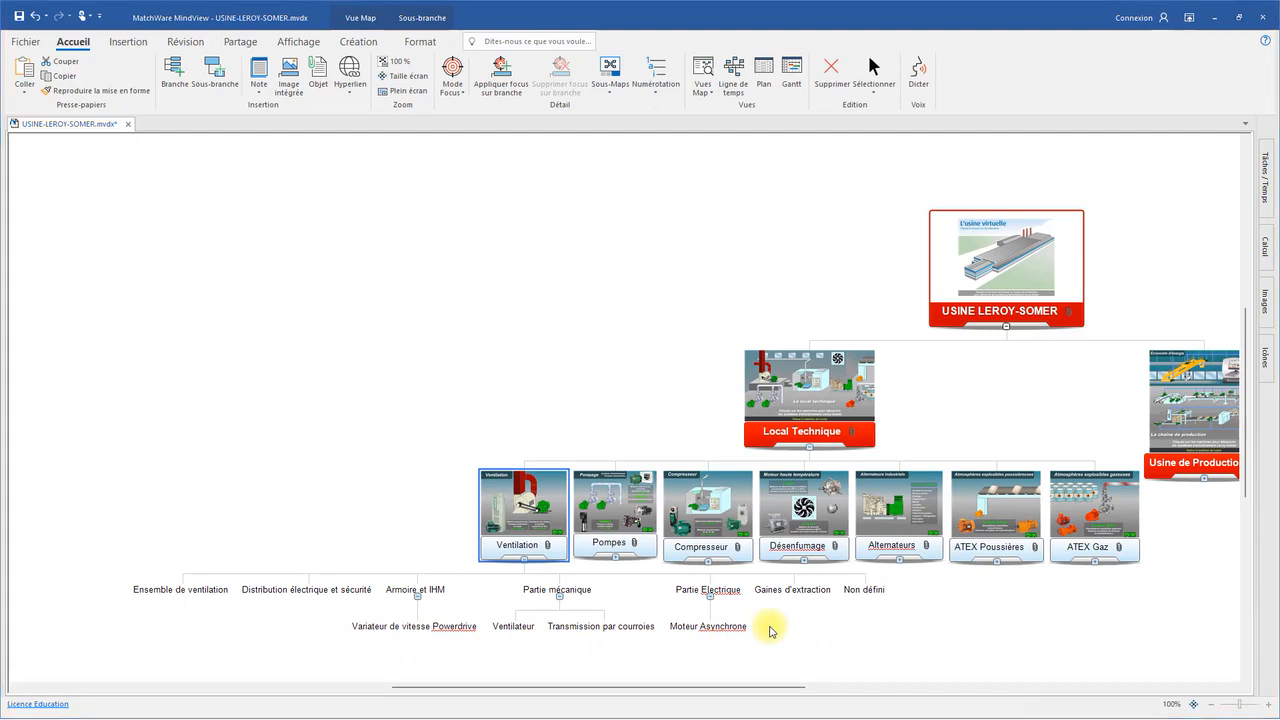
Switch back to GMAO ACCEDER and start creating a new equipment with the code LS-VENTILATION.
key(alt+Tab)
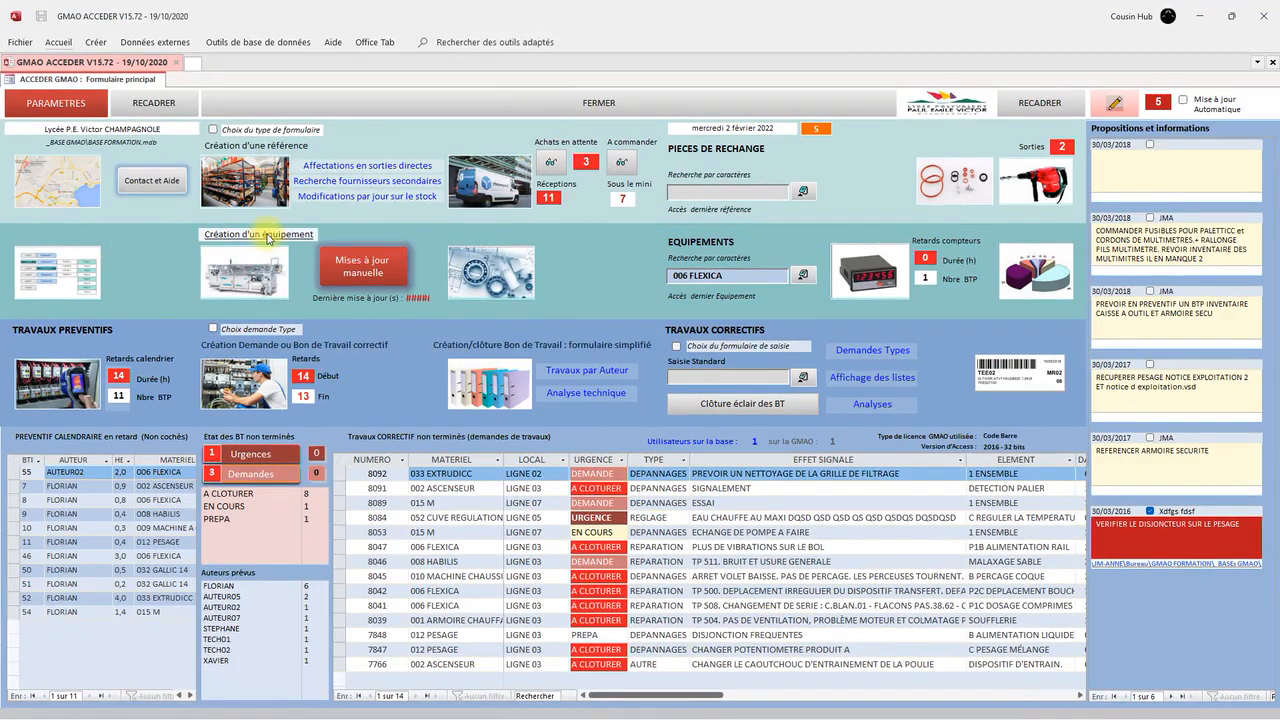
click(267, 236)
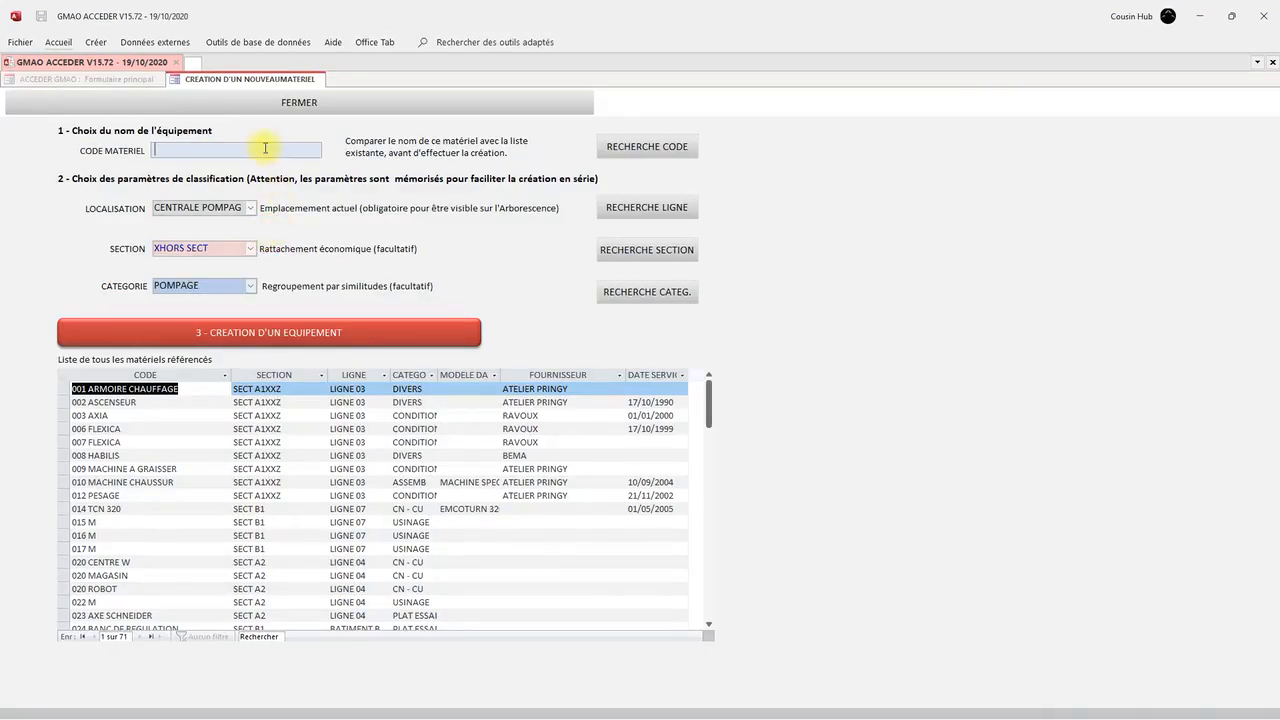
key(Caps_Lock)
text(LS-VEN)
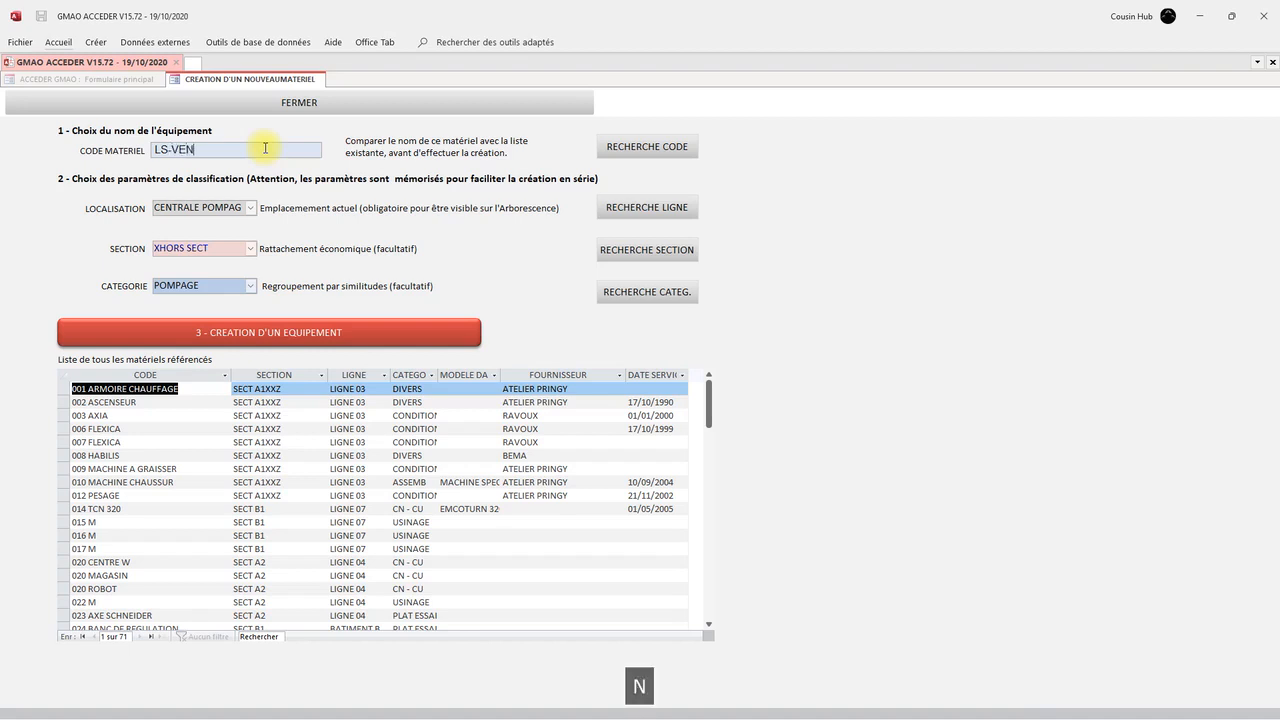
text(TILATION)
Classify the equipment with location LOCAL TECH, section XHORS SECT and category VENTIL., and create it.
click(251, 208)
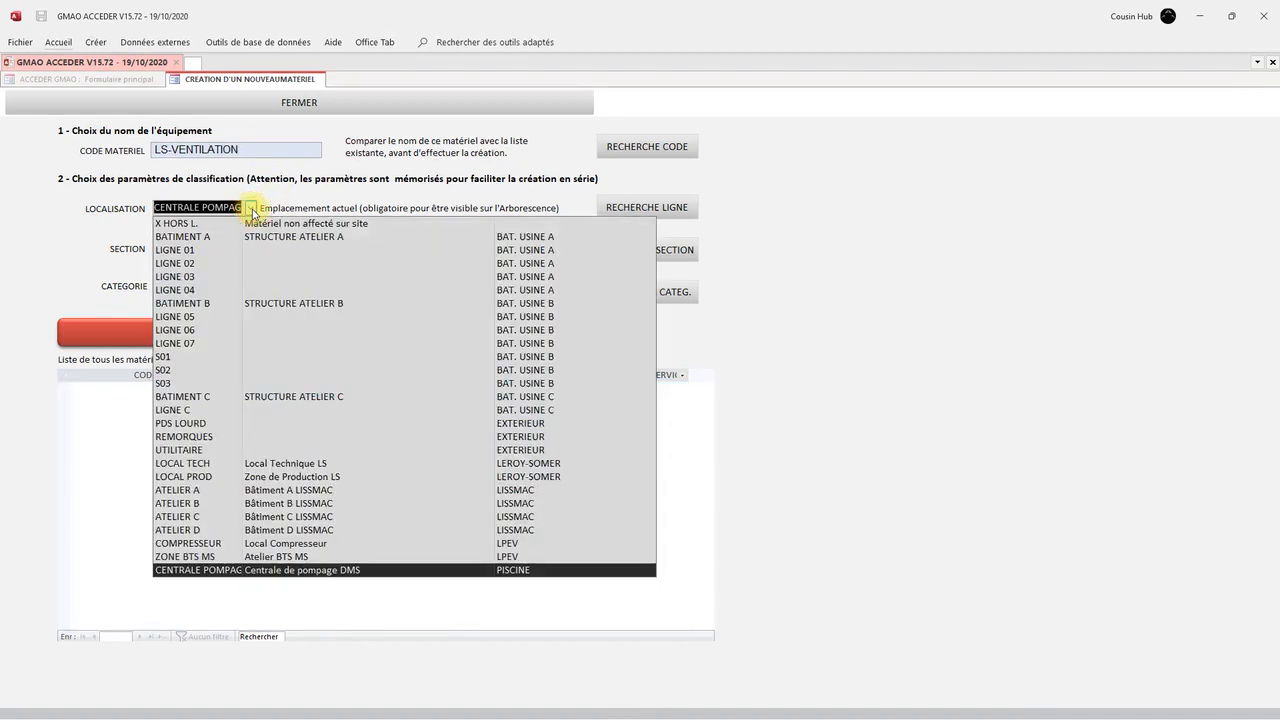
click(201, 465)
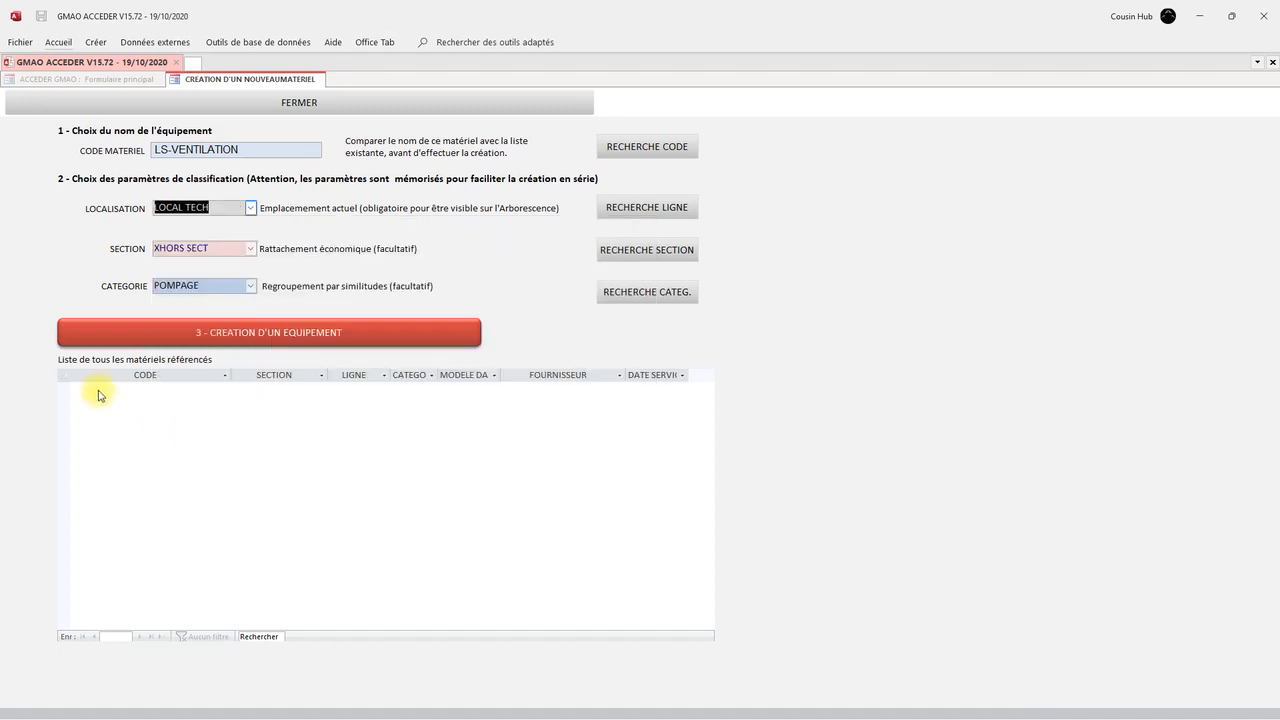
click(251, 249)
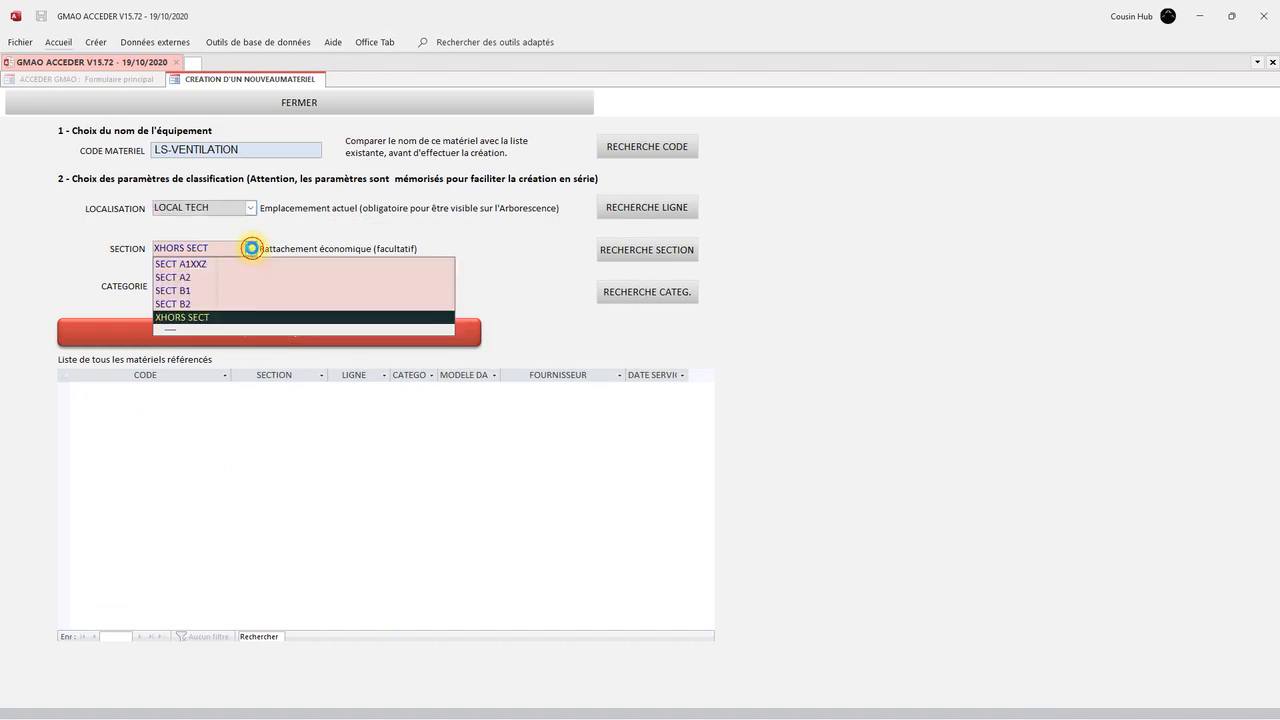
click(200, 317)
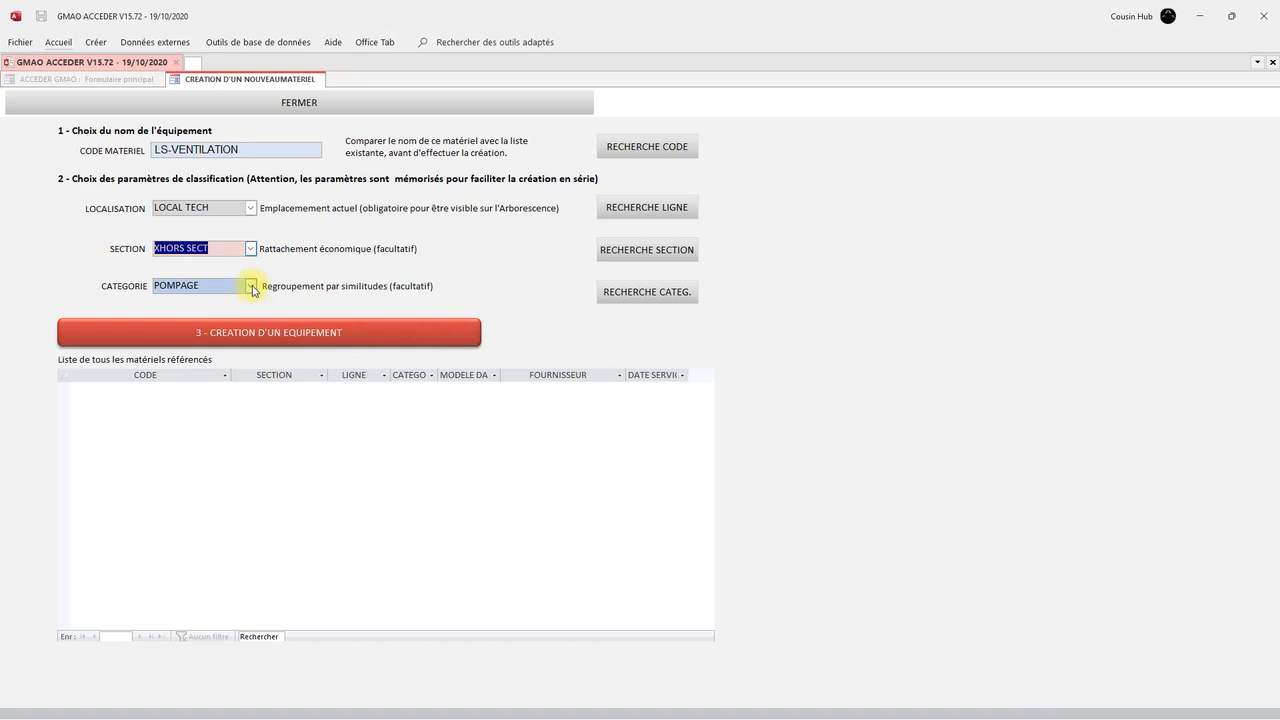
click(251, 287)
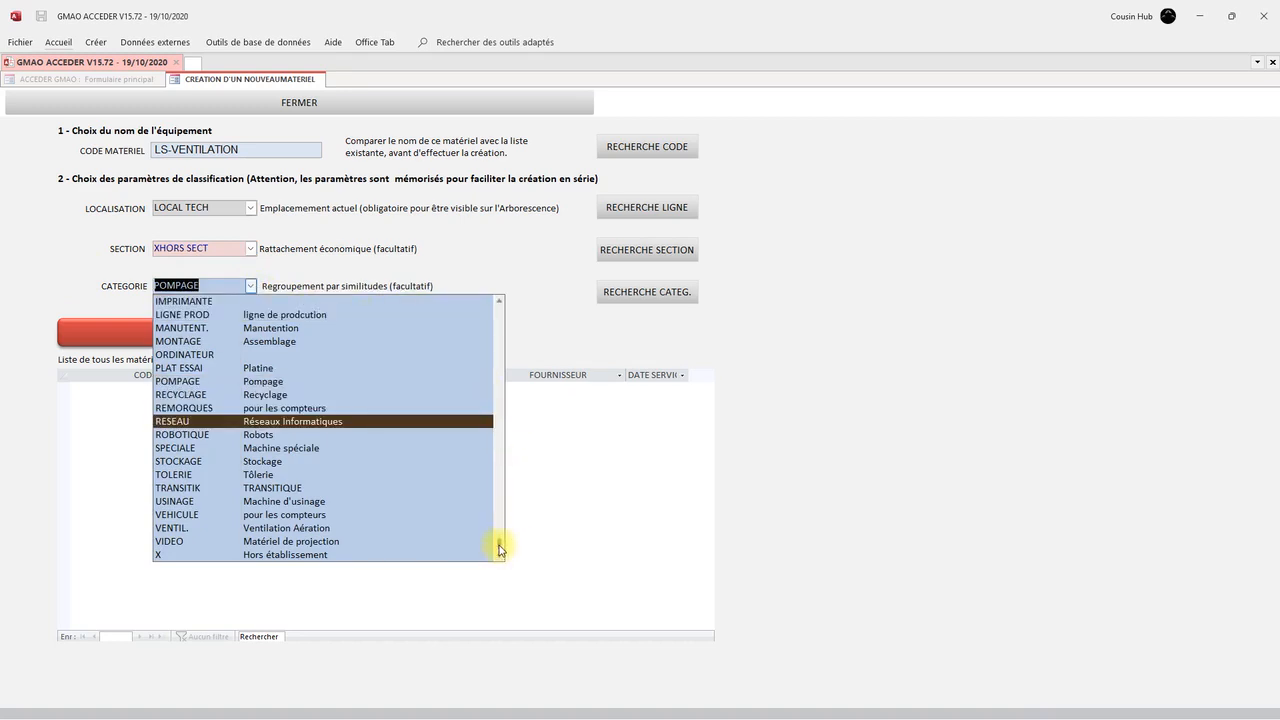
mouse_move(497, 546)
mouse_down()
mouse_move(508, 295)
mouse_move(503, 551)
mouse_up()
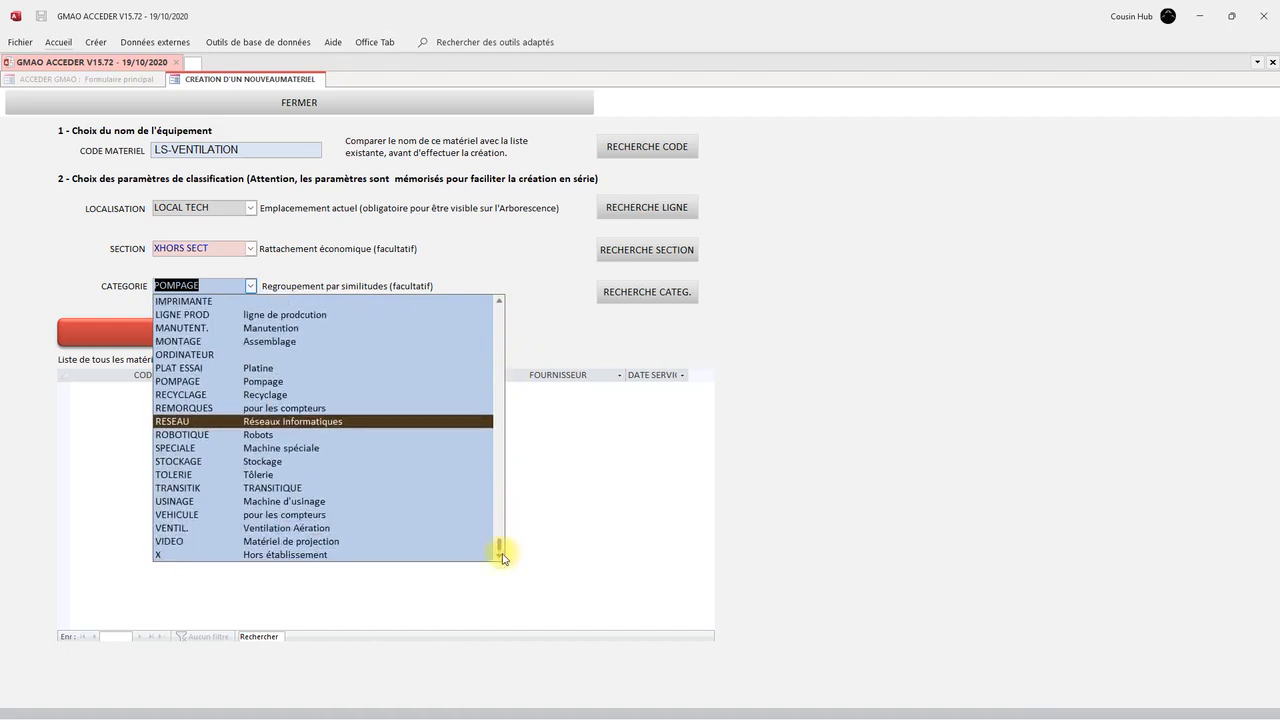
click(334, 528)
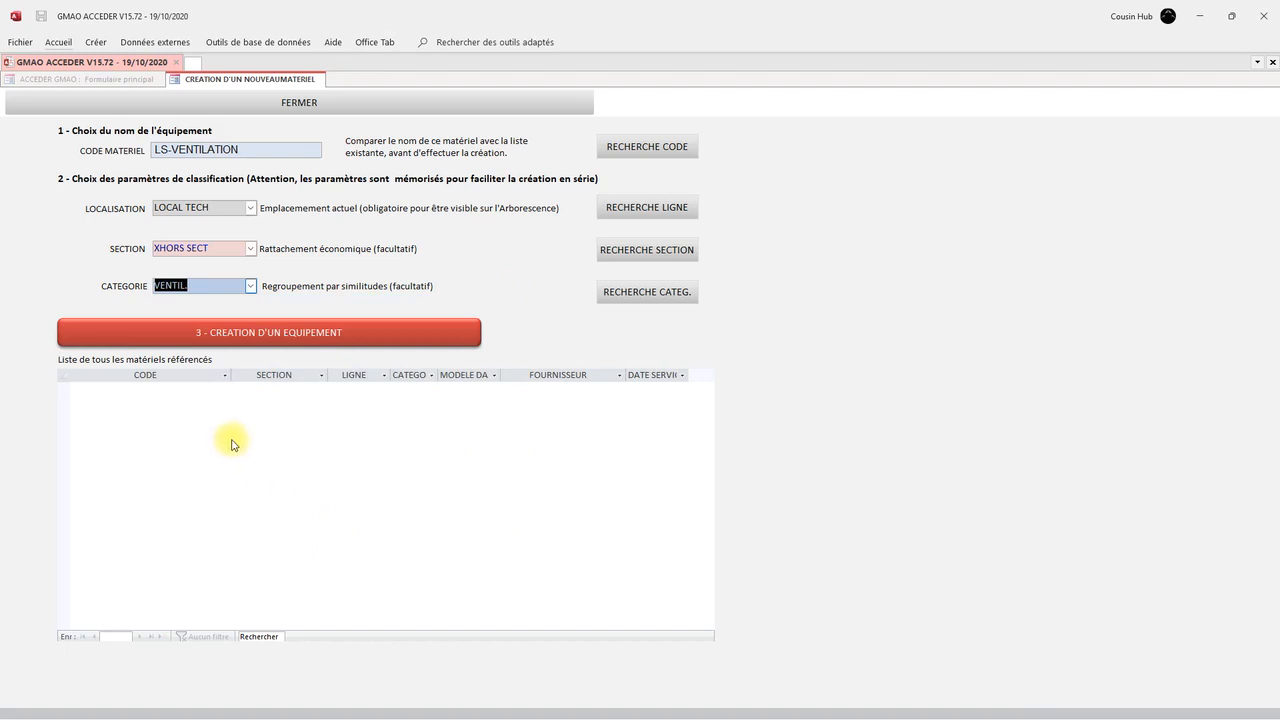
click(290, 334)
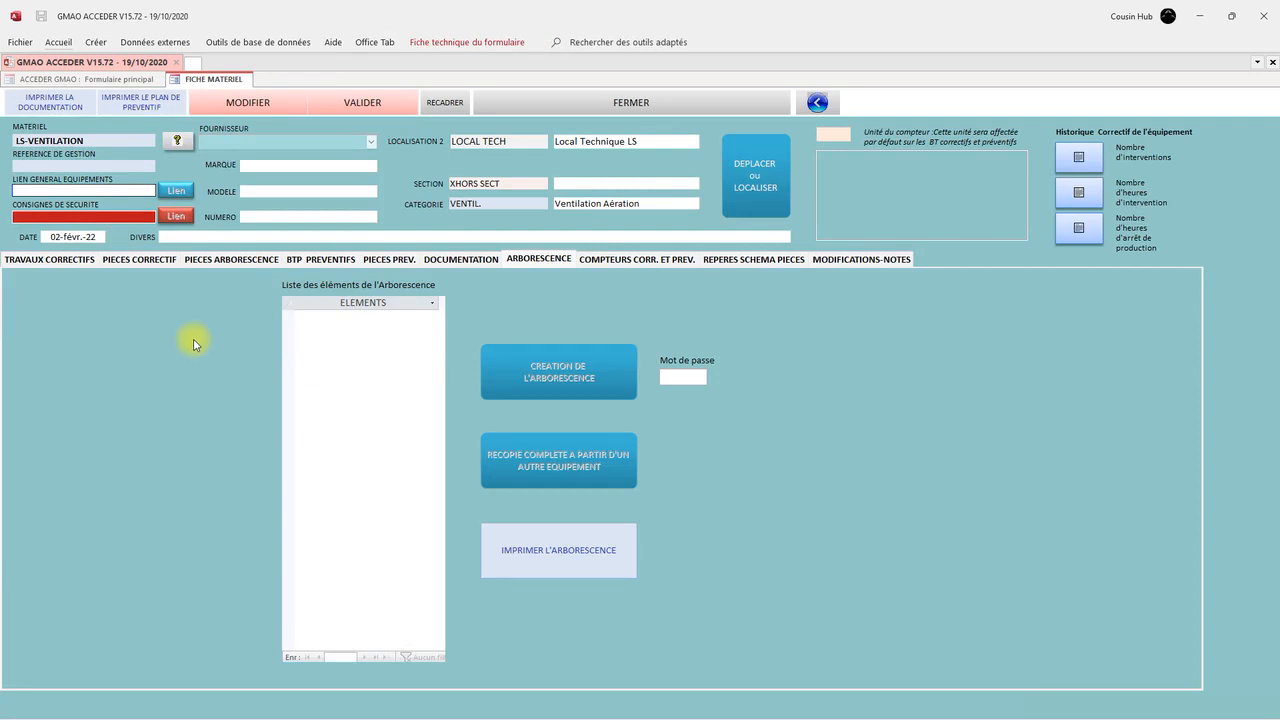
Make the LS-VENTILATION record editable, open the creation of its tree structure and assign the existing _NON DEFINI element to it.
click(257, 106)
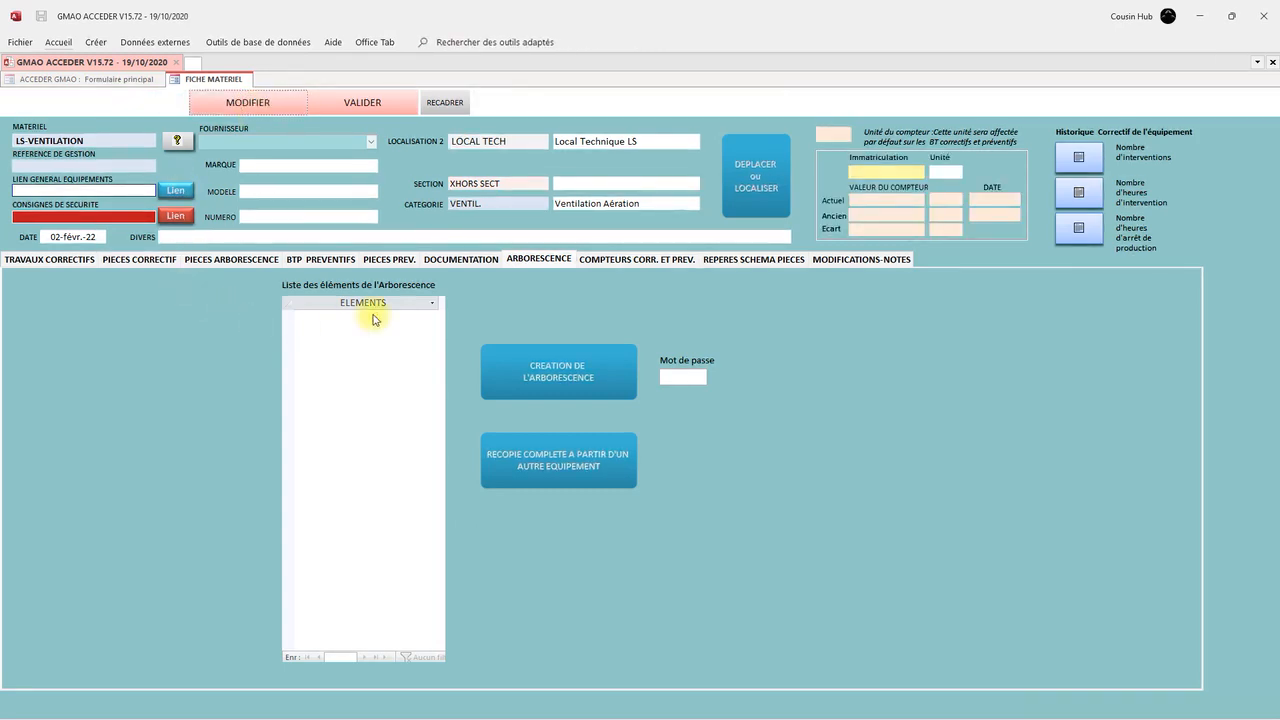
click(568, 376)
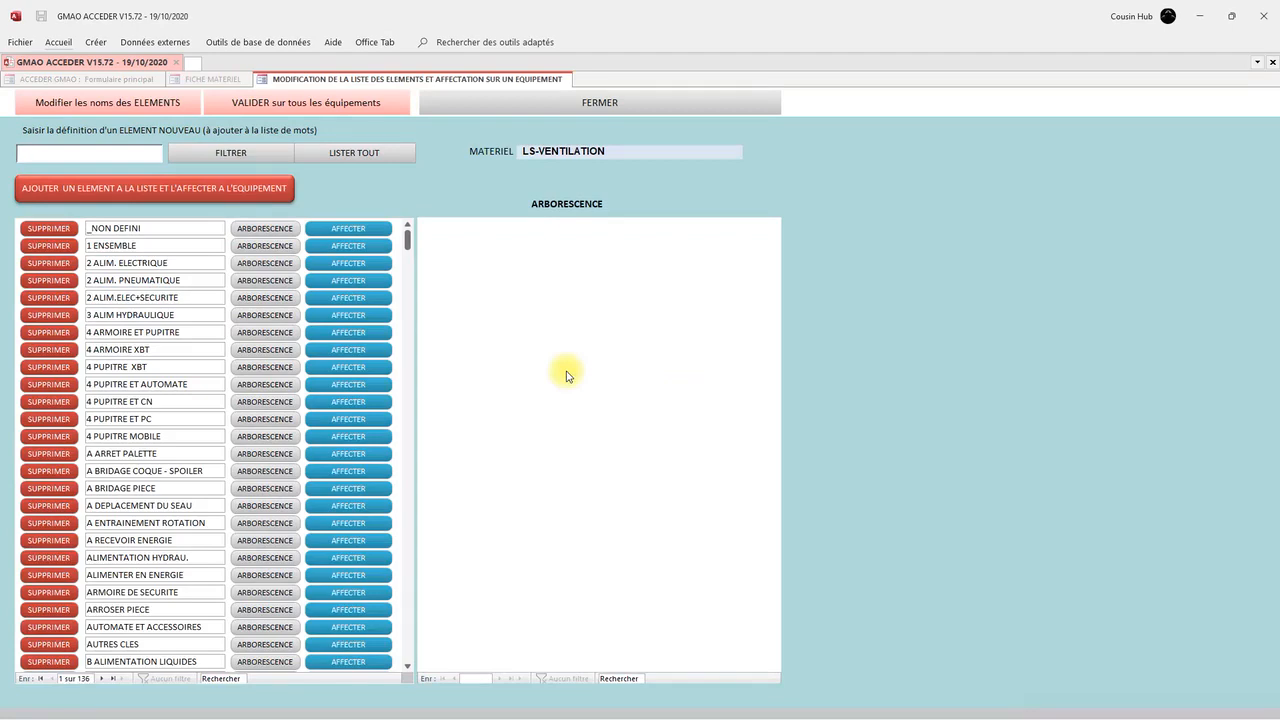
key(alt+Tab)
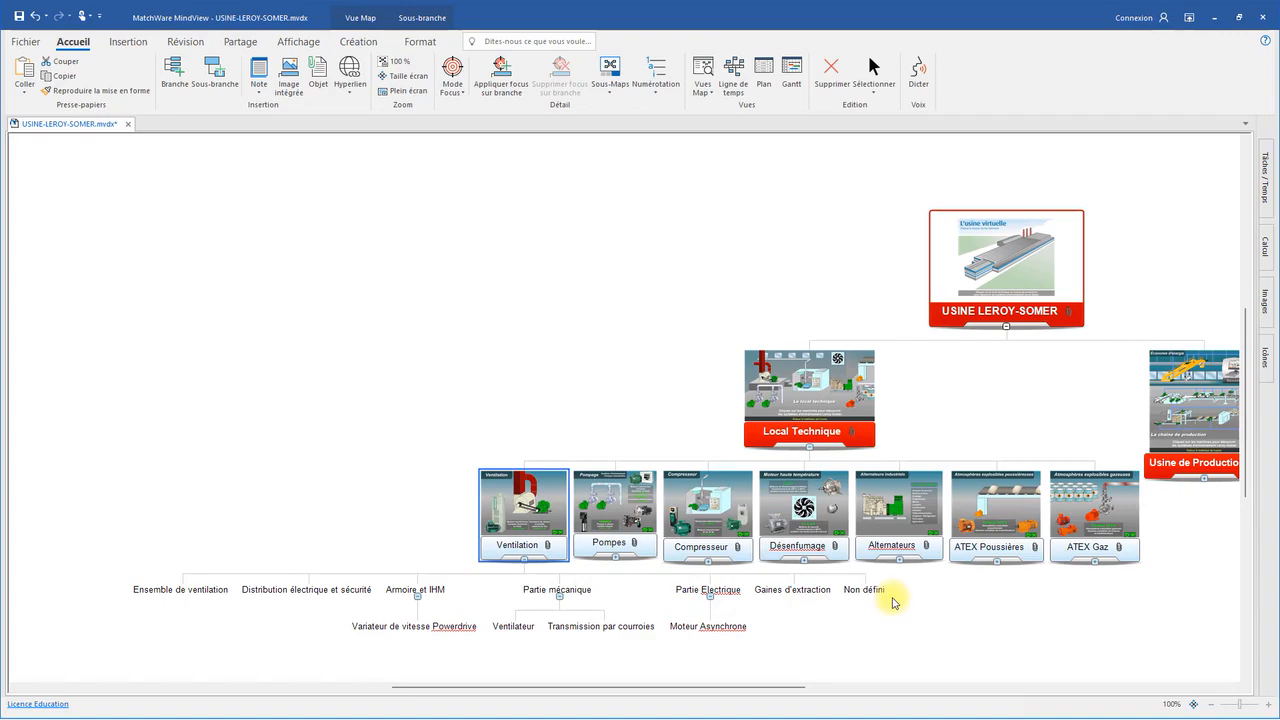
key(alt+Tab)
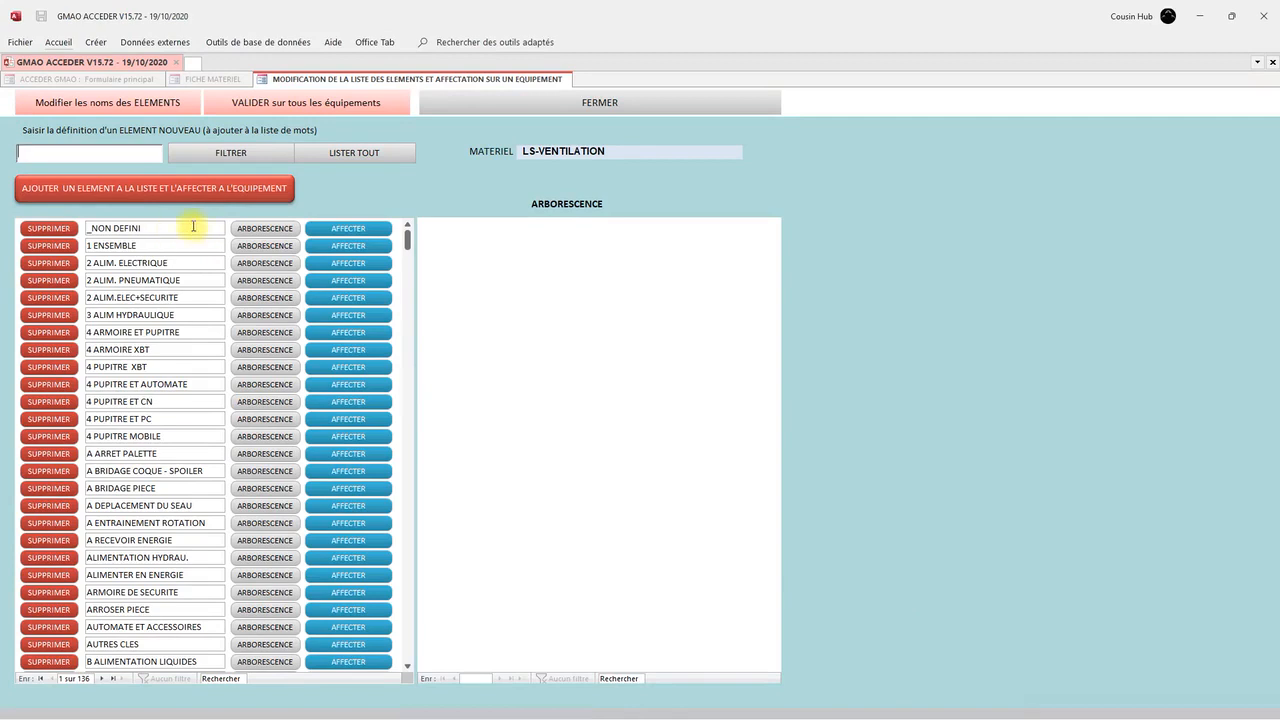
click(350, 230)
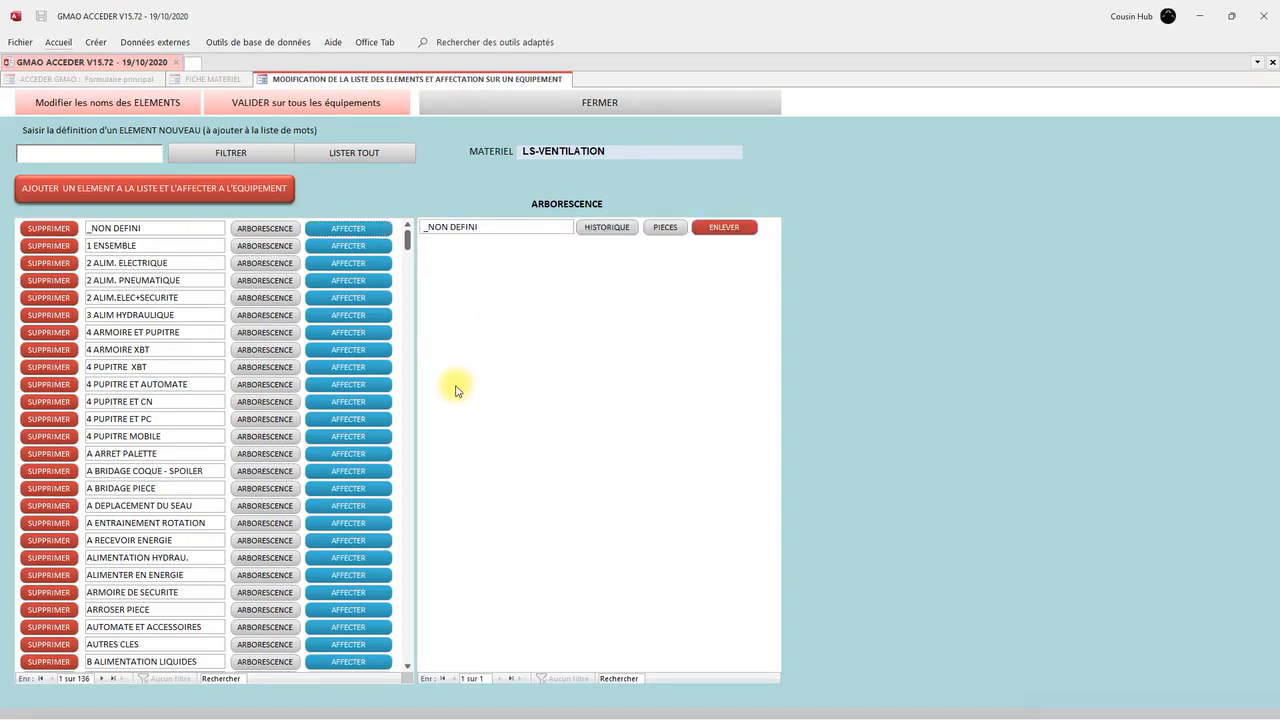
Add a new element named LS ENSEMBLE VENTILATION to the element list and assign it to the equipment.
key(alt+Tab)
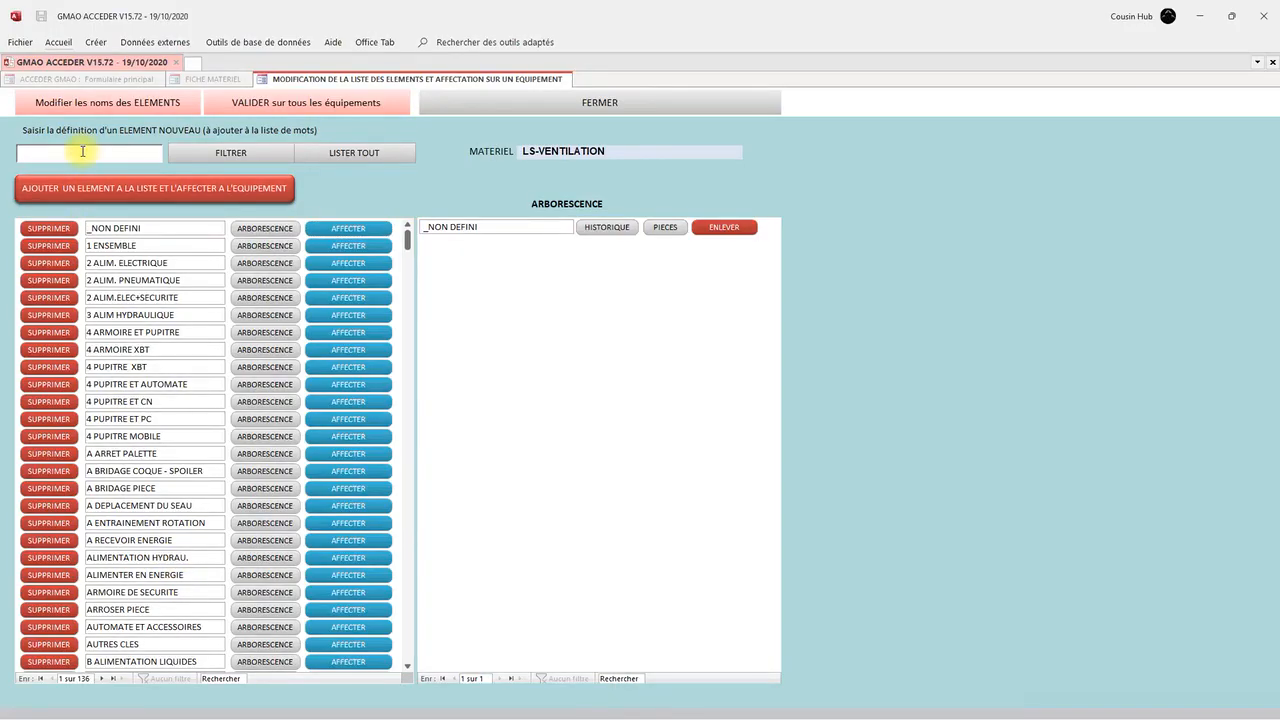
text(LS)
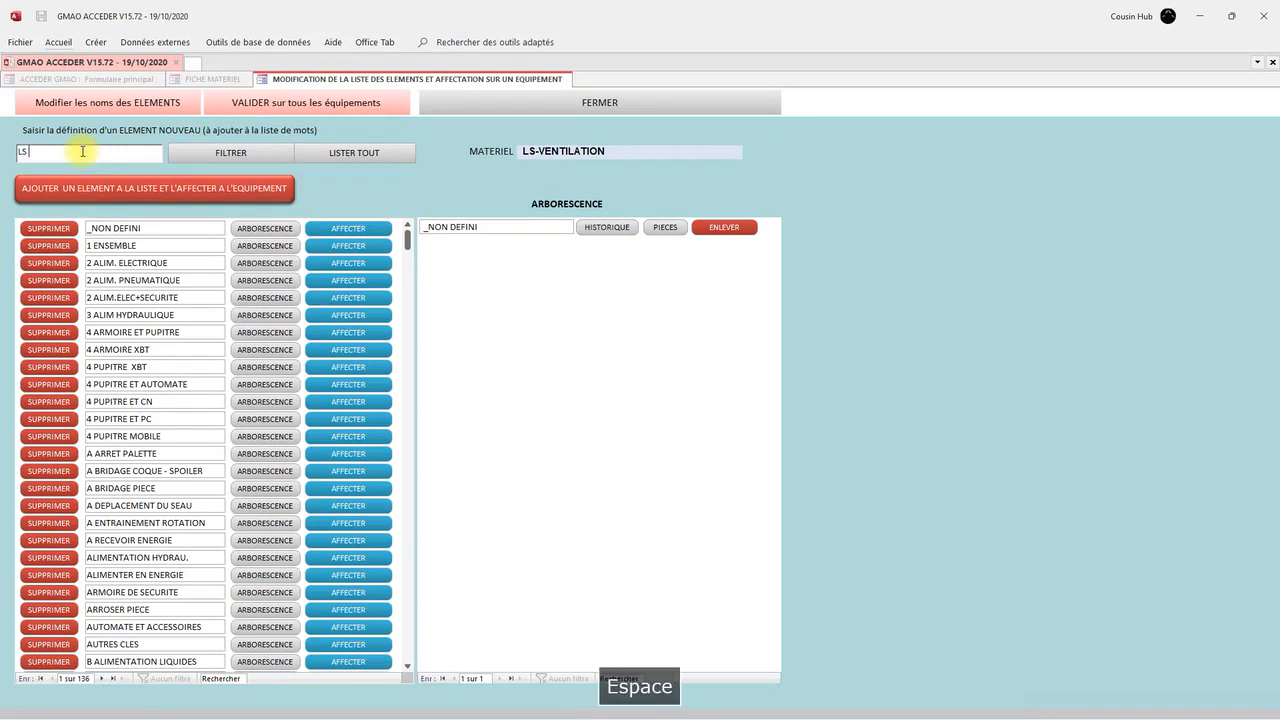
text( ENSEMBLE V)
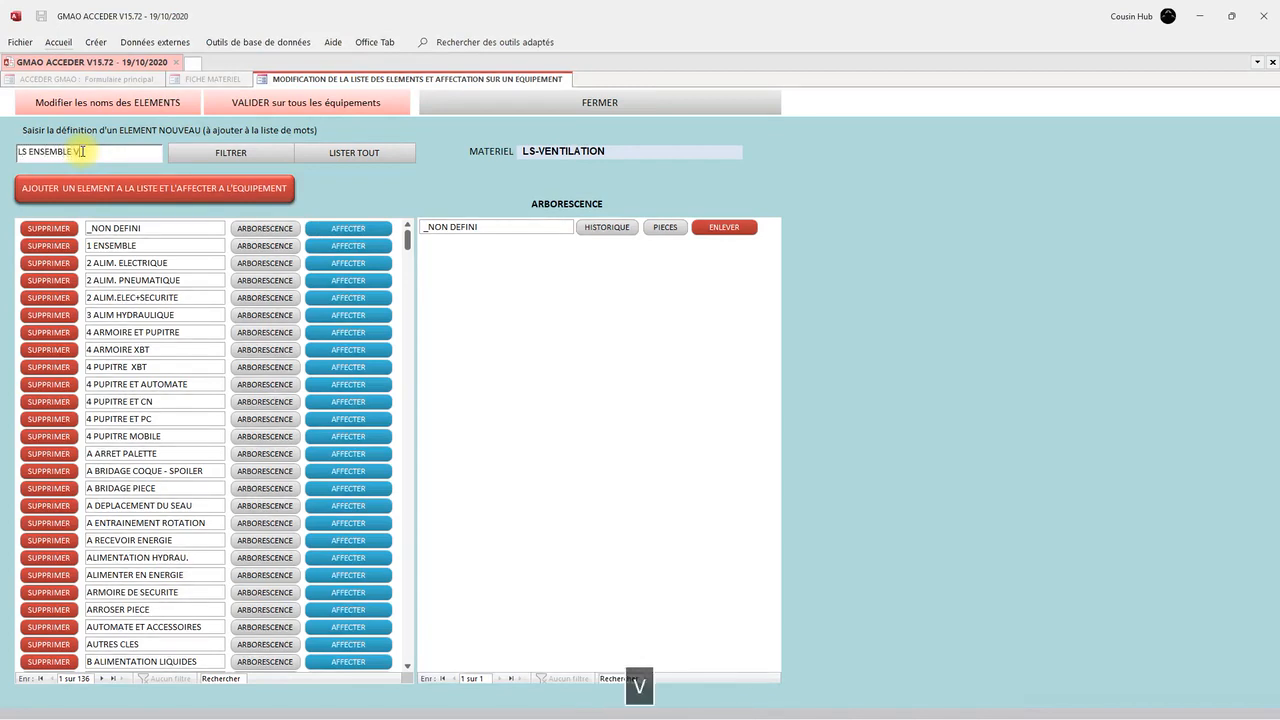
text(ENTILATION)
click(185, 197)
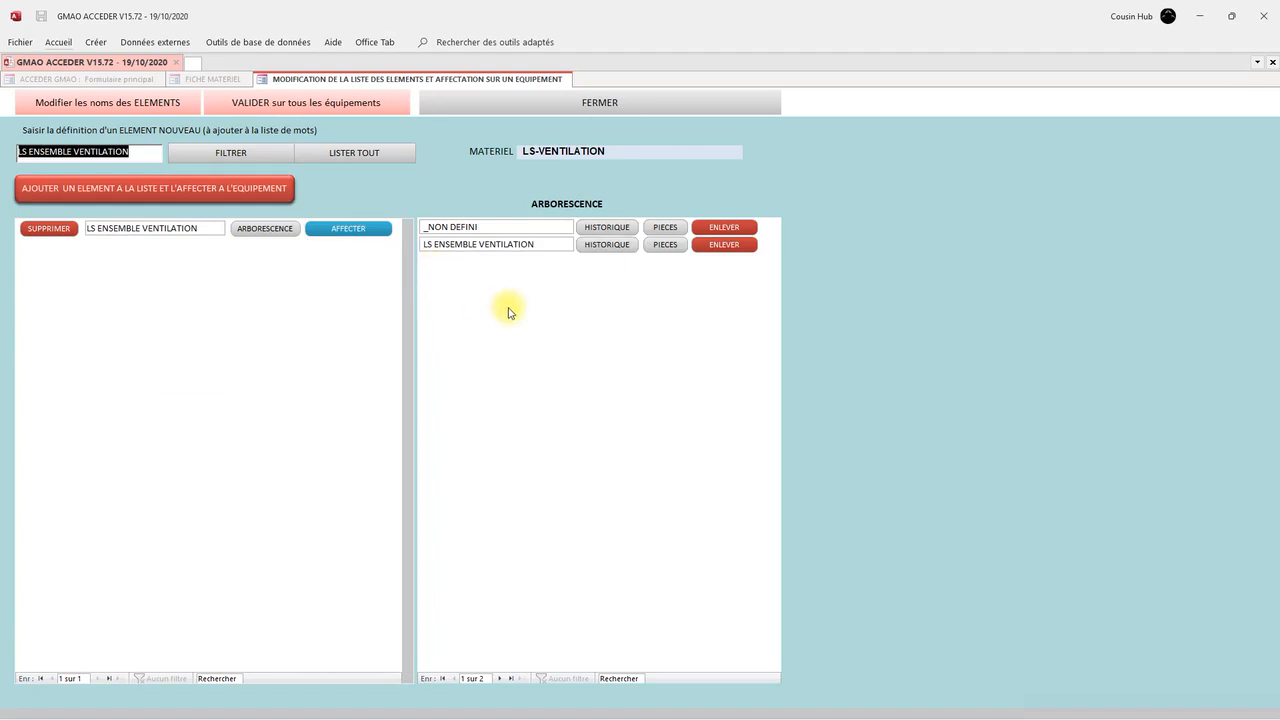
Consult the MindView map, and add and assign the new element LS DISTRIB ELEC ET SECU in GMAO ACCEDER.
key(alt+Tab)
key(alt+Tab)
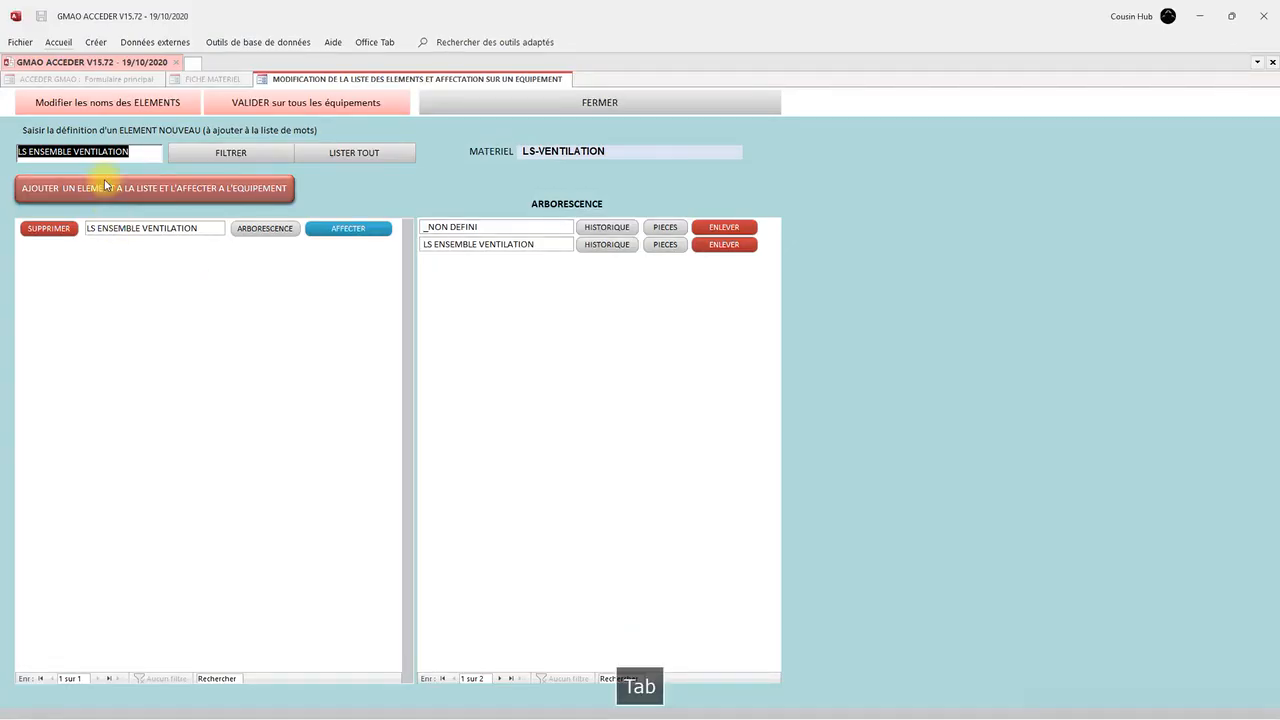
text(LS D)
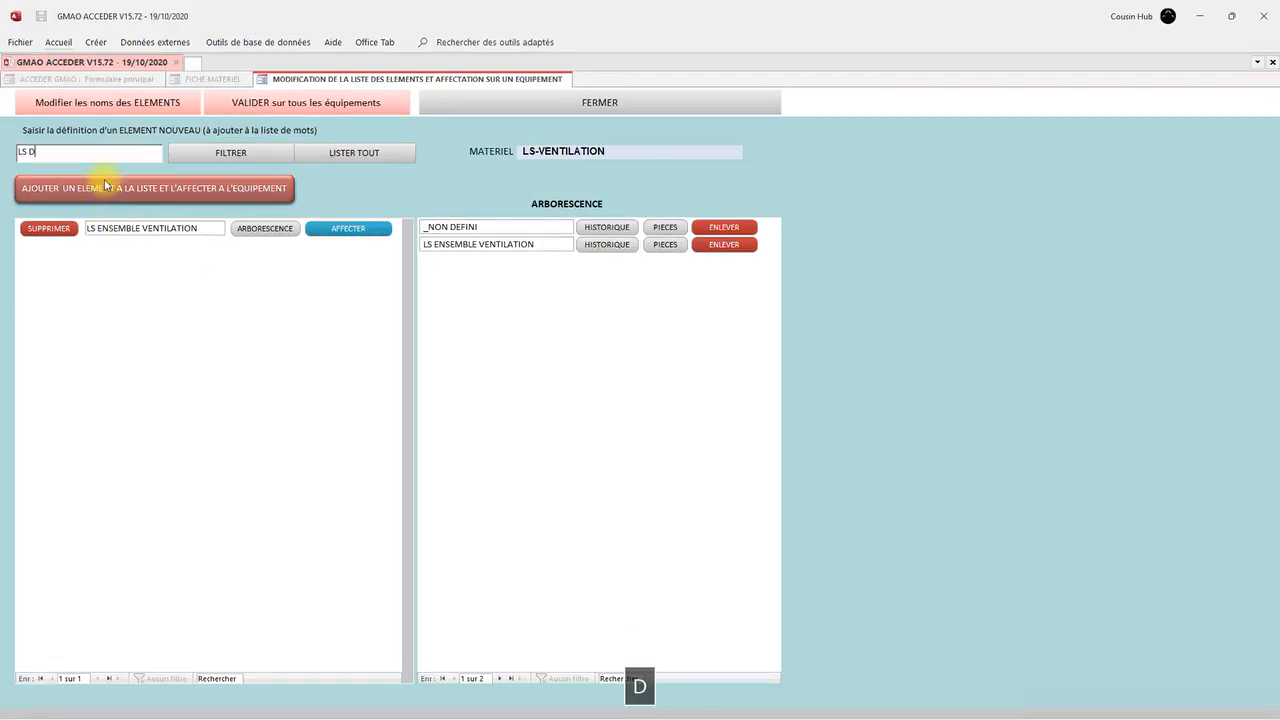
text(ISTRIB ELEC ET SECU)
click(130, 196)
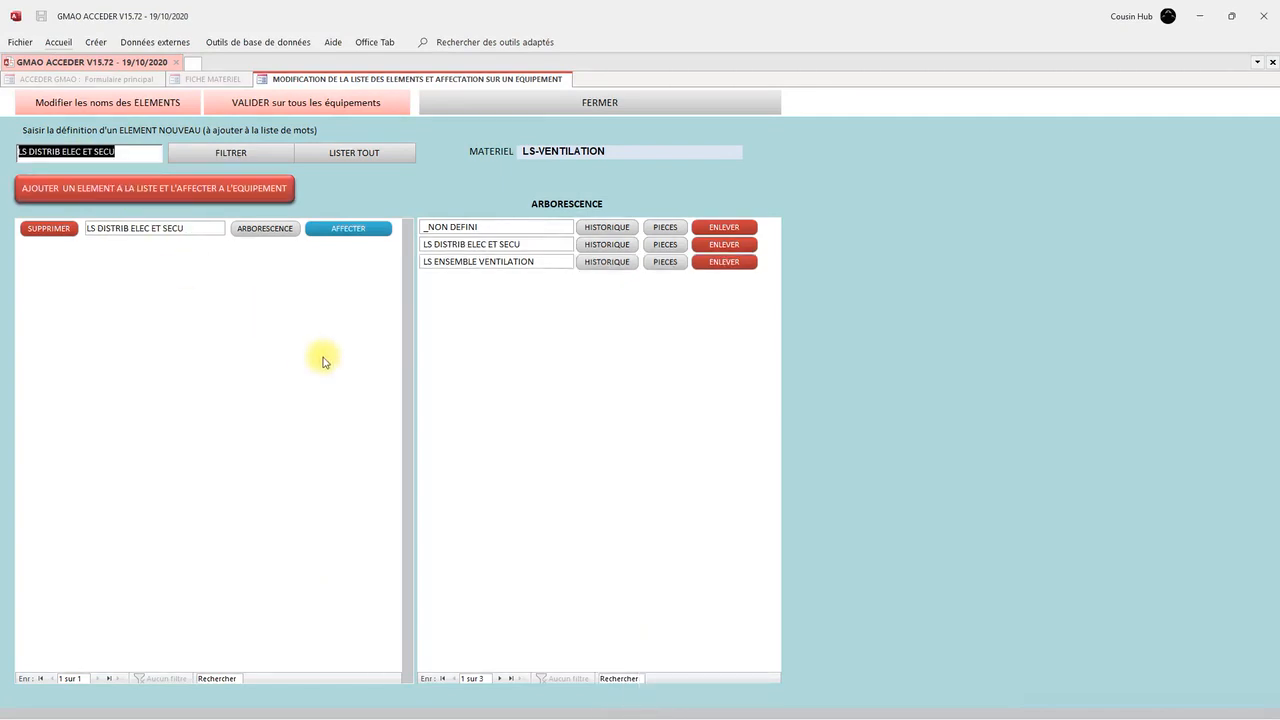
Check the next Ventilation element in MindView, and add and assign LS ARMOIRE IHM to the equipment in GMAO ACCEDER.
key(alt+Tab)
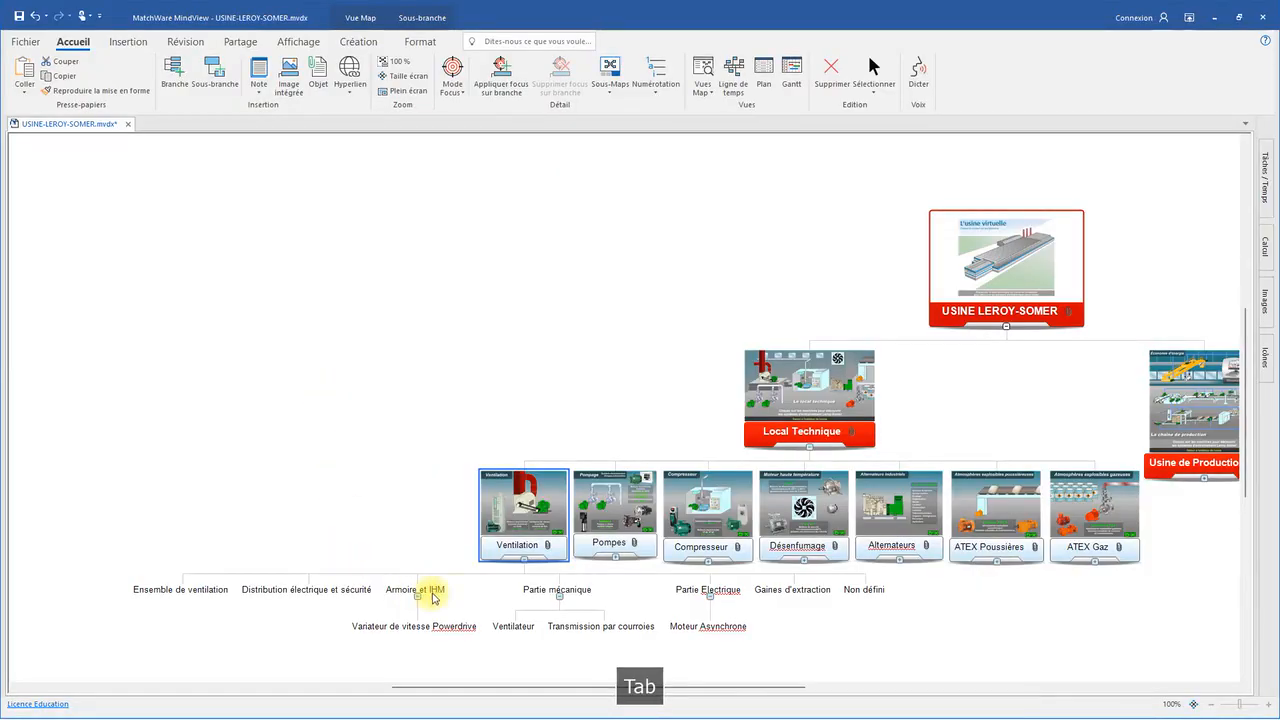
key(alt+Tab)
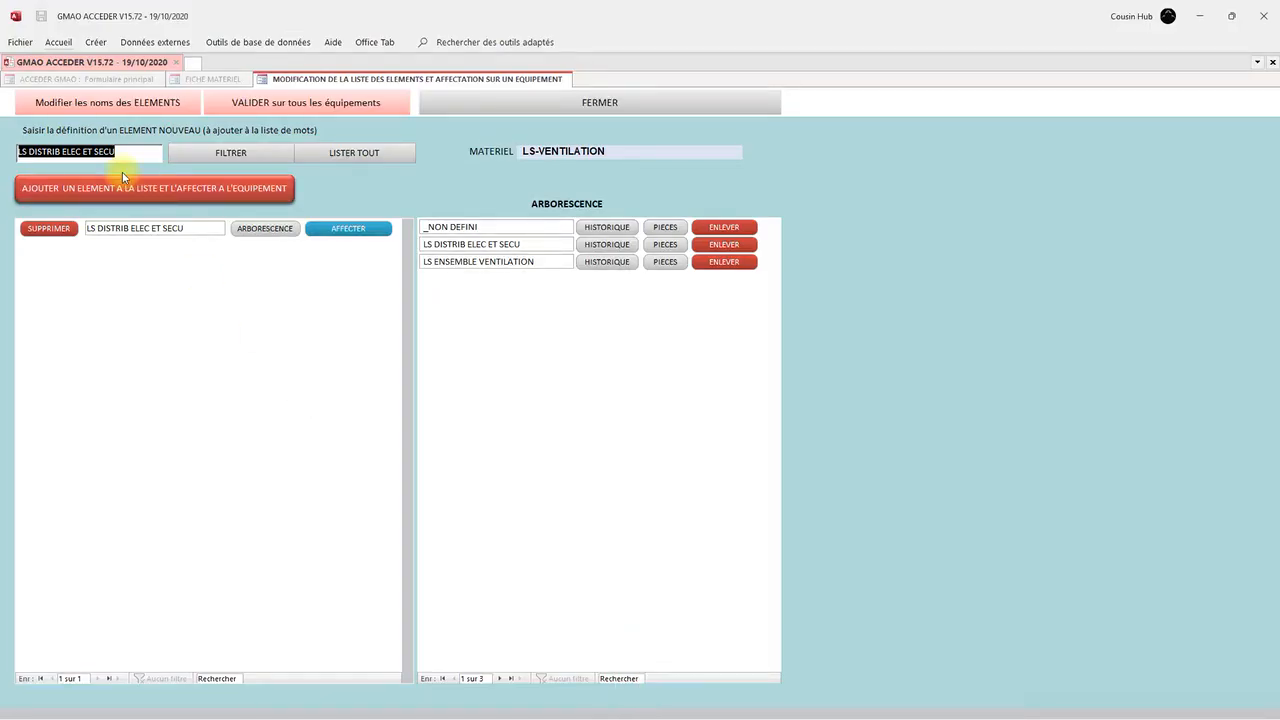
text(LS ARMOIRE )
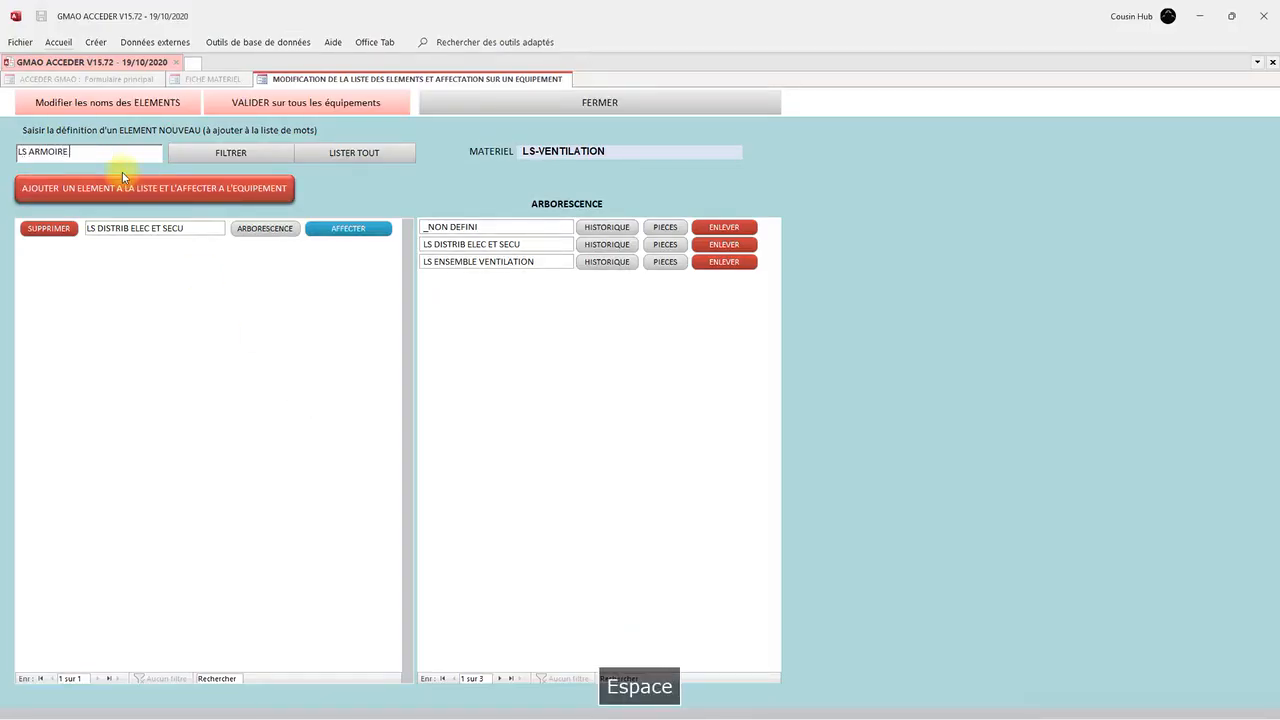
text(IHM)
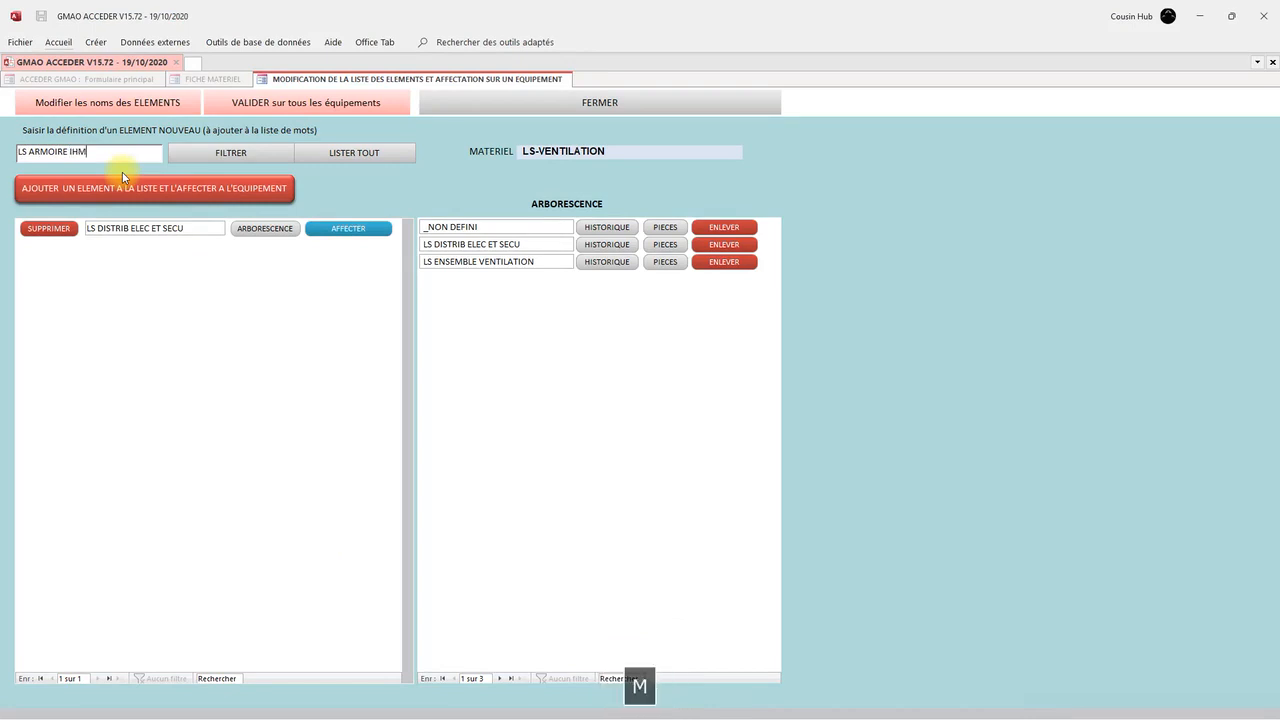
click(152, 189)
Check the next Ventilation element in MindView, and add and assign LS PARTIE MECANIQUE to the equipment in GMAO ACCEDER.
key(alt+Tab)
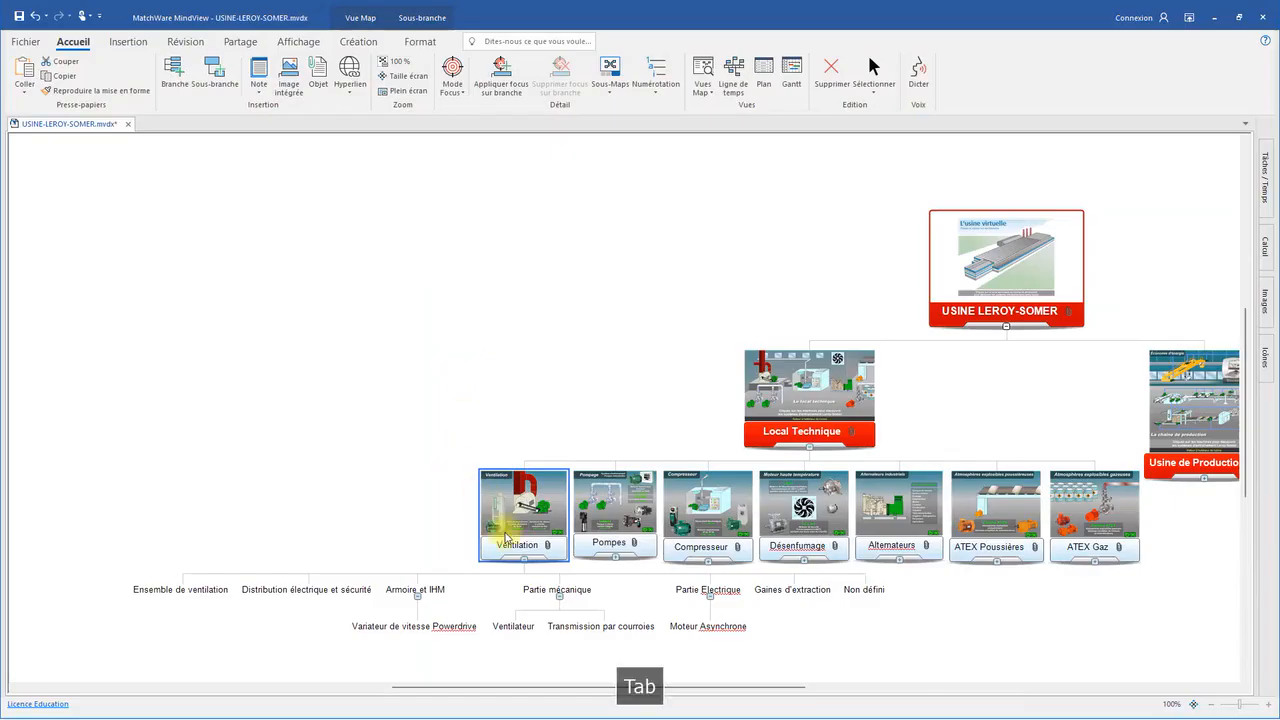
key(alt+Tab)
text(LS)
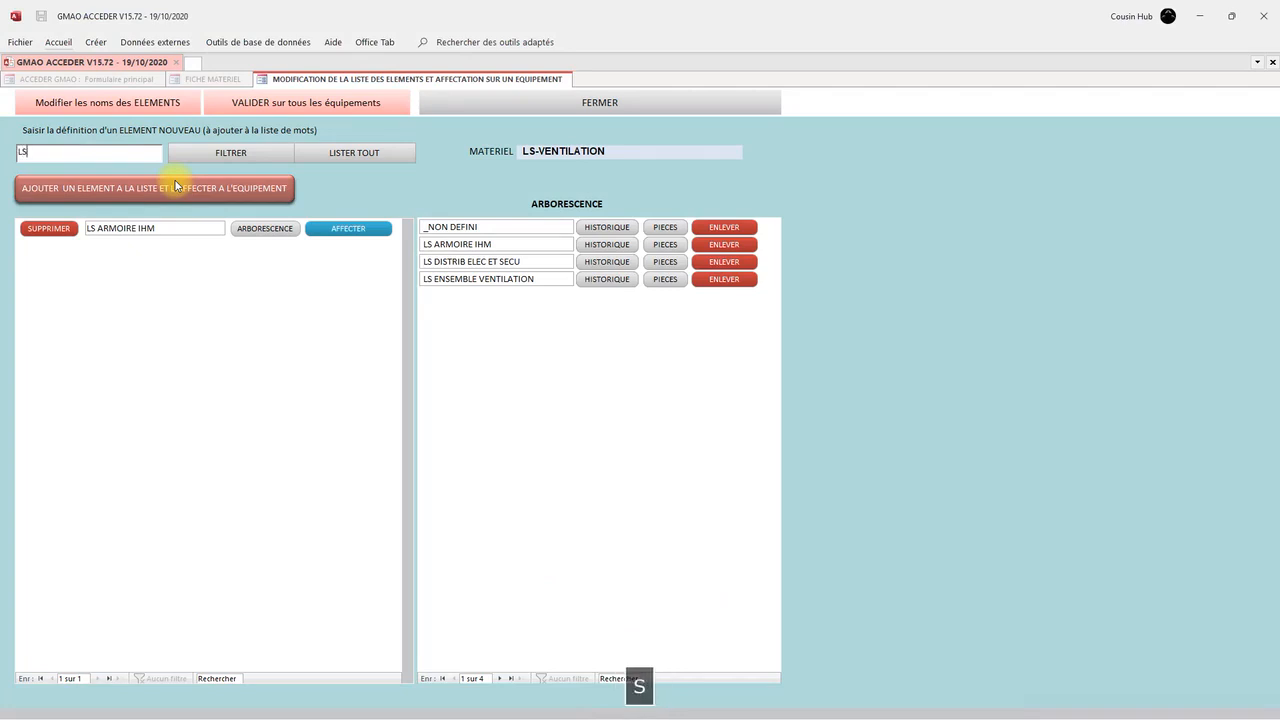
text( PARTIE MECAN)
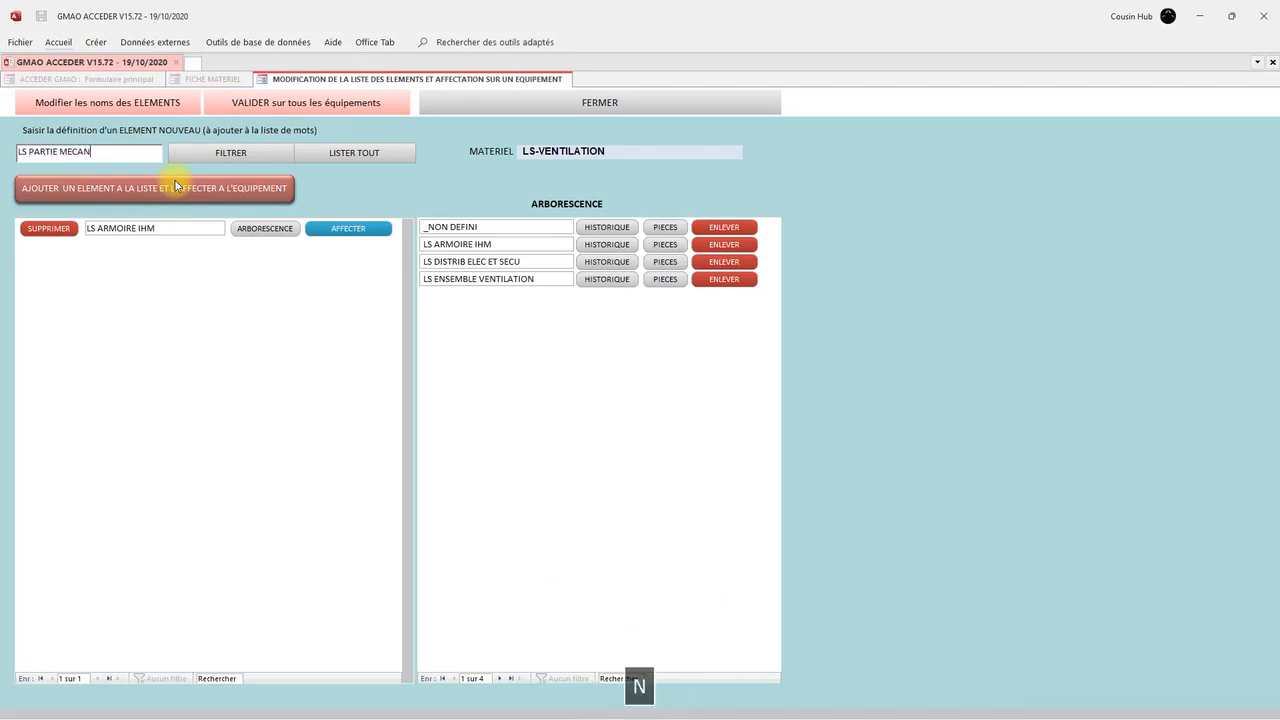
text(IQUE)
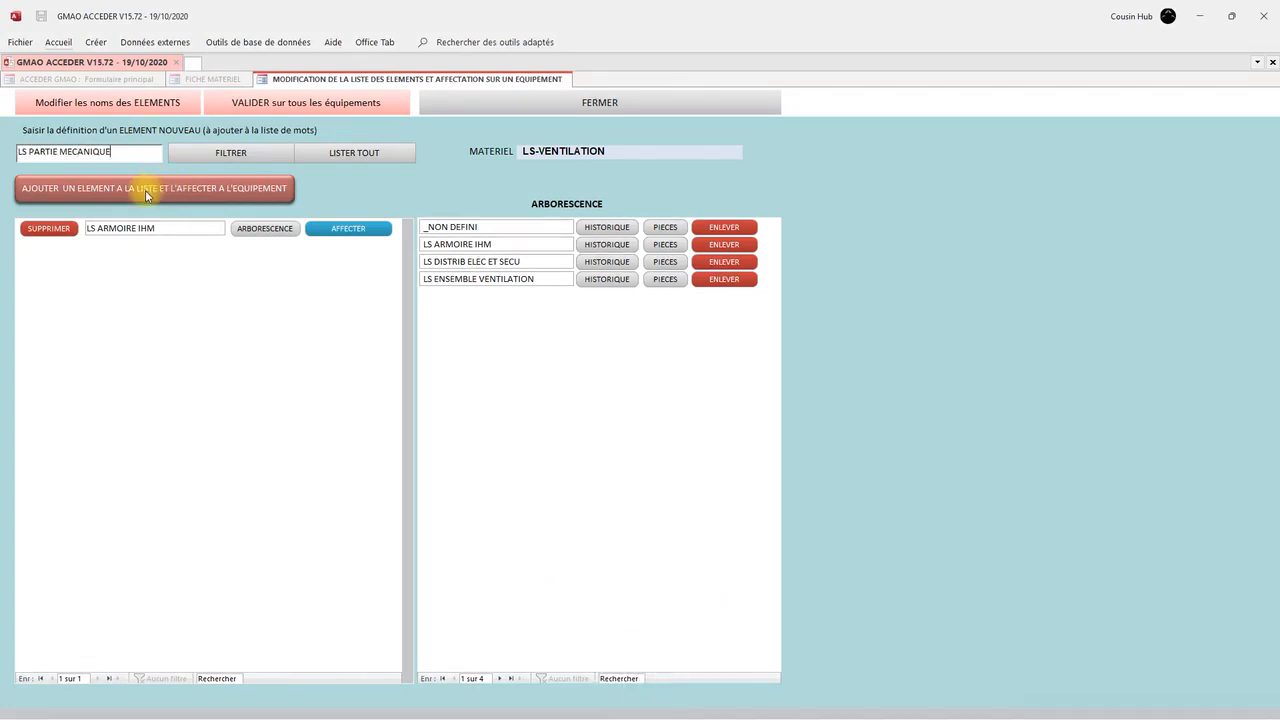
click(145, 190)
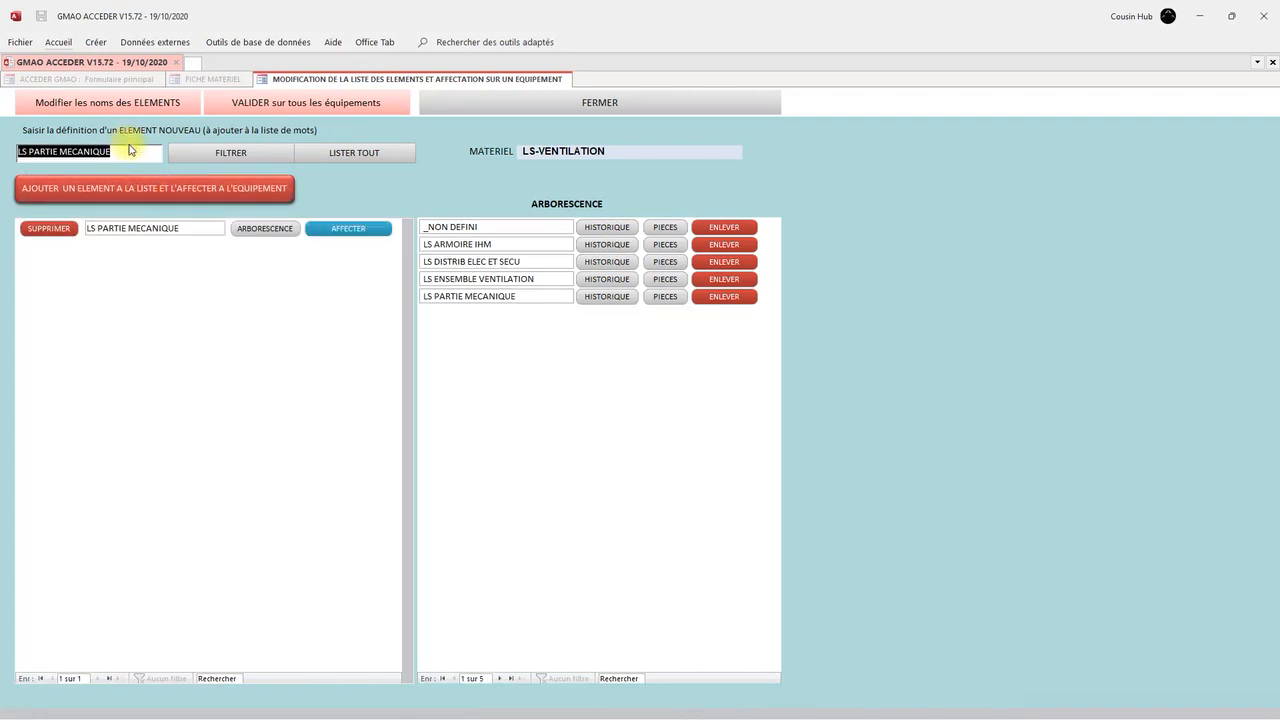
Add the new element LS PARTIE ELECTRIQUE to the element list and assign it to LS-VENTILATION.
text(LS PARTIE )
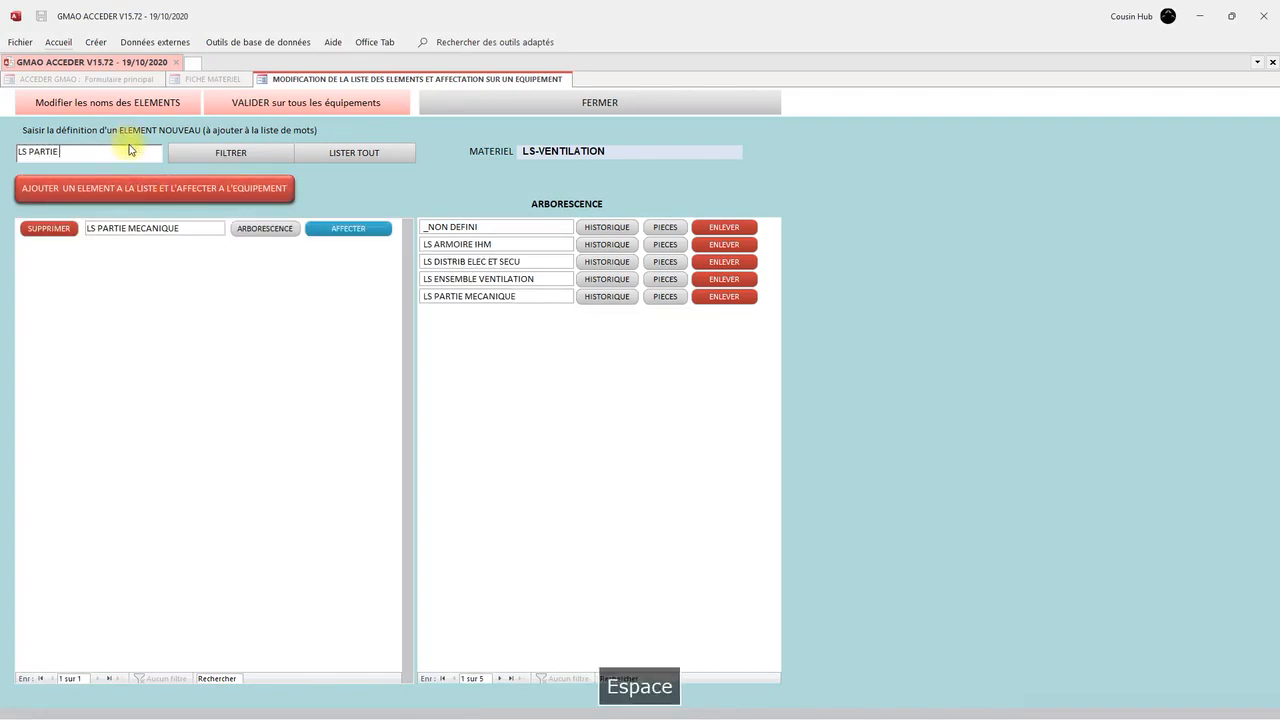
text(ELECTRIQUE)
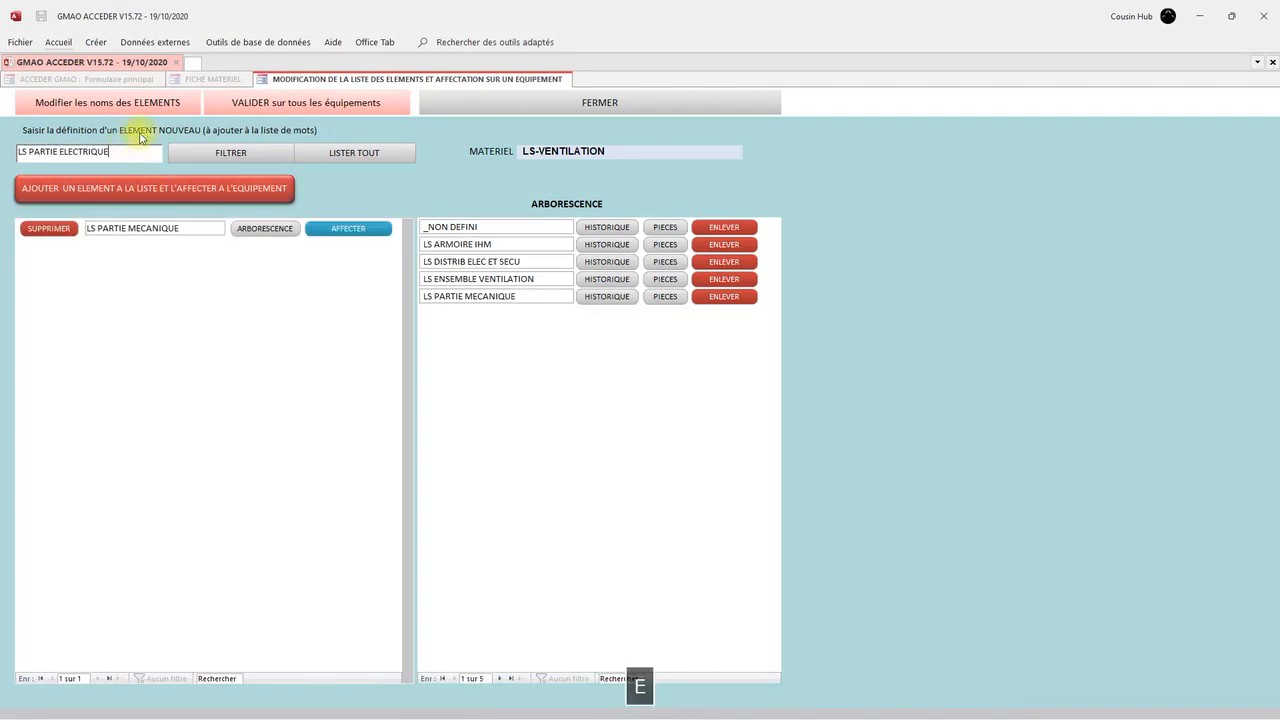
click(140, 189)
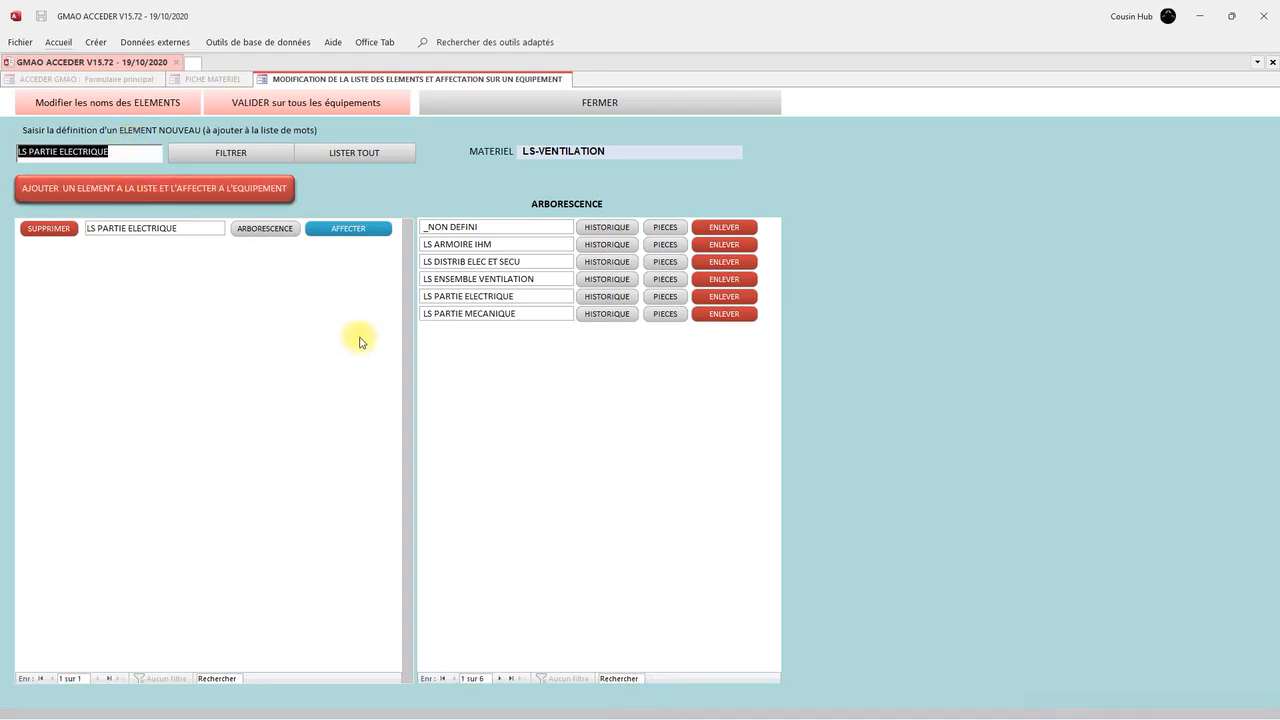
Add and assign the element LS GAINES EXTRACTION in GMAO ACCEDER, checking the Ventilation branches in MindView before and after.
key(alt+Tab)
key(alt+Tab)
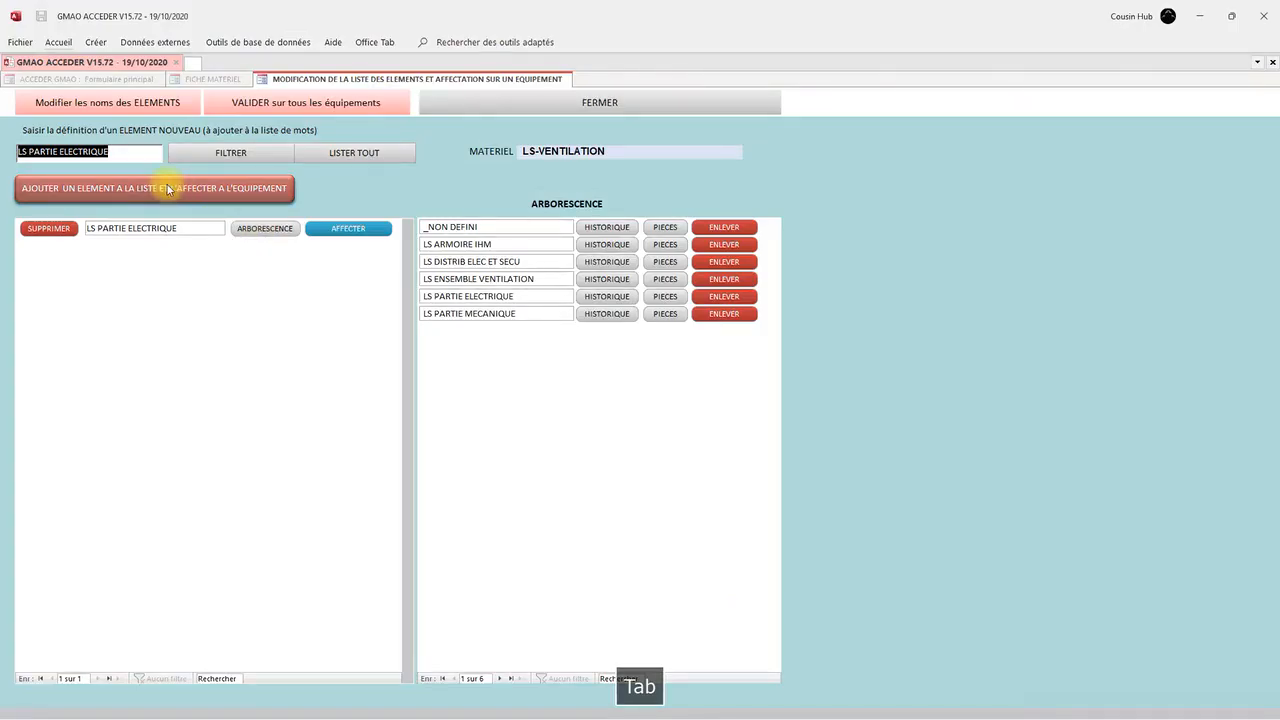
text(LS GAINE)
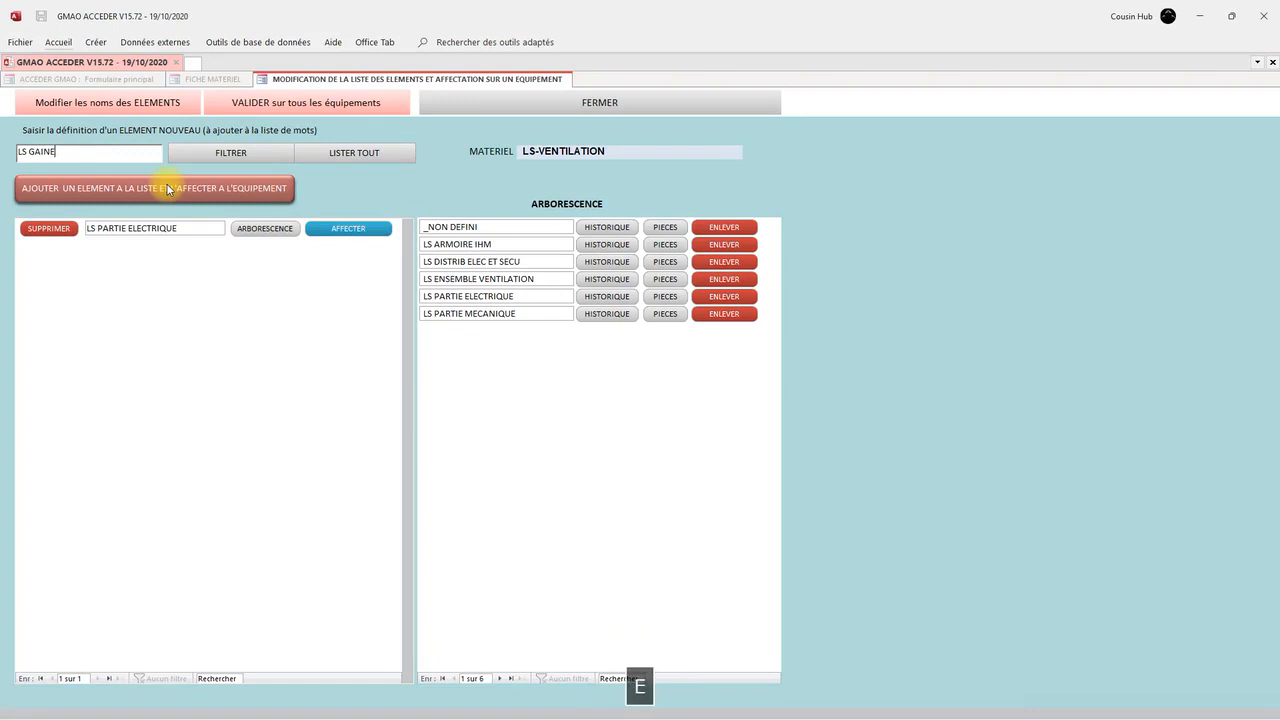
text(S EXTRACTION)
click(157, 192)
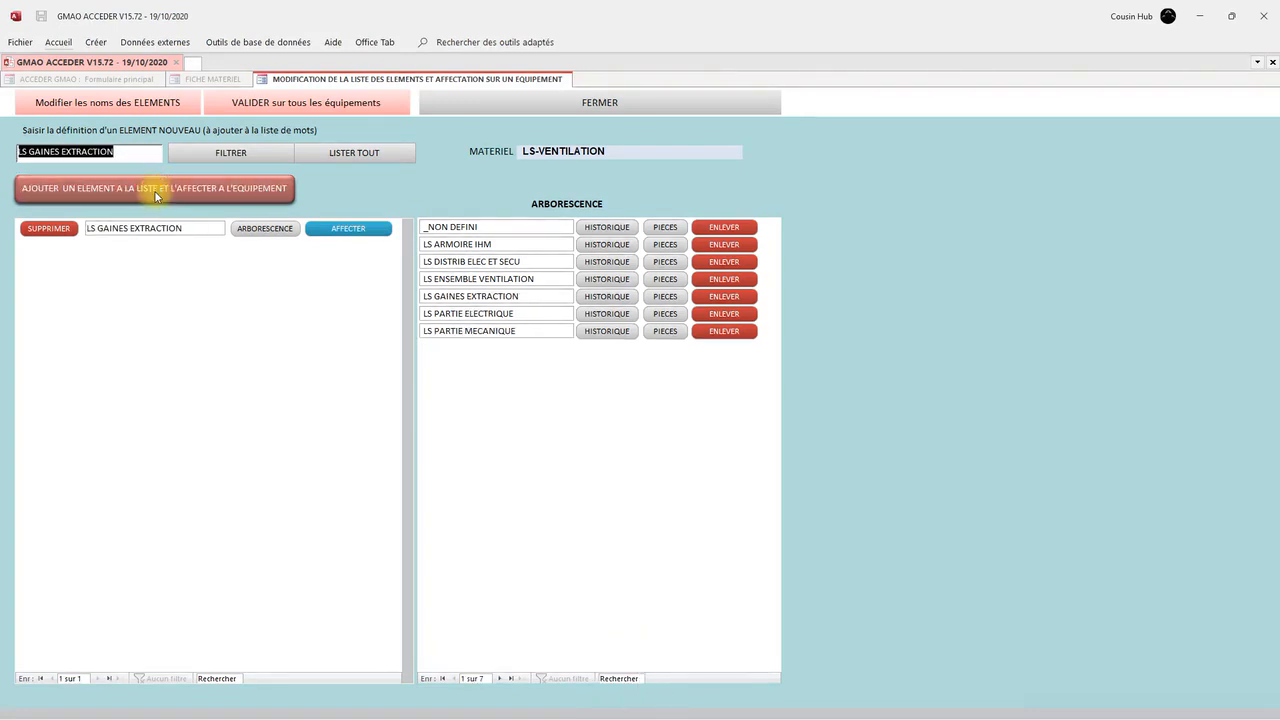
key(alt+Tab)
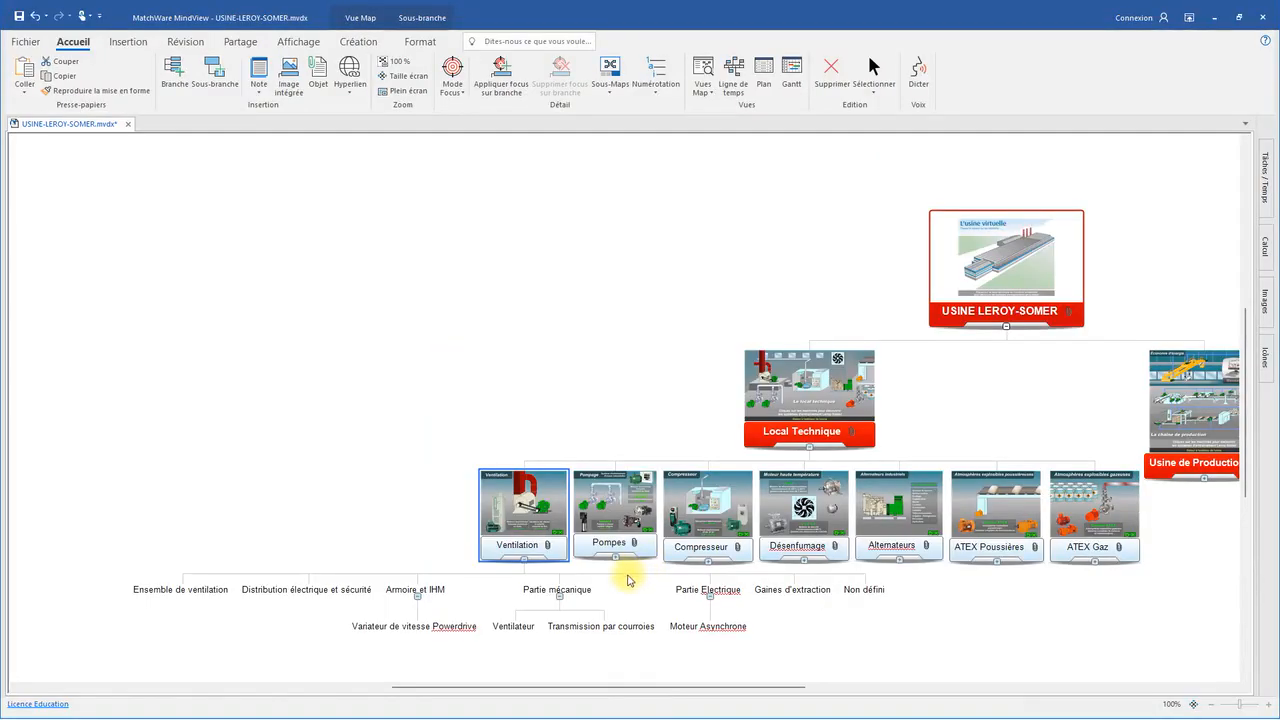
key(alt+Tab)
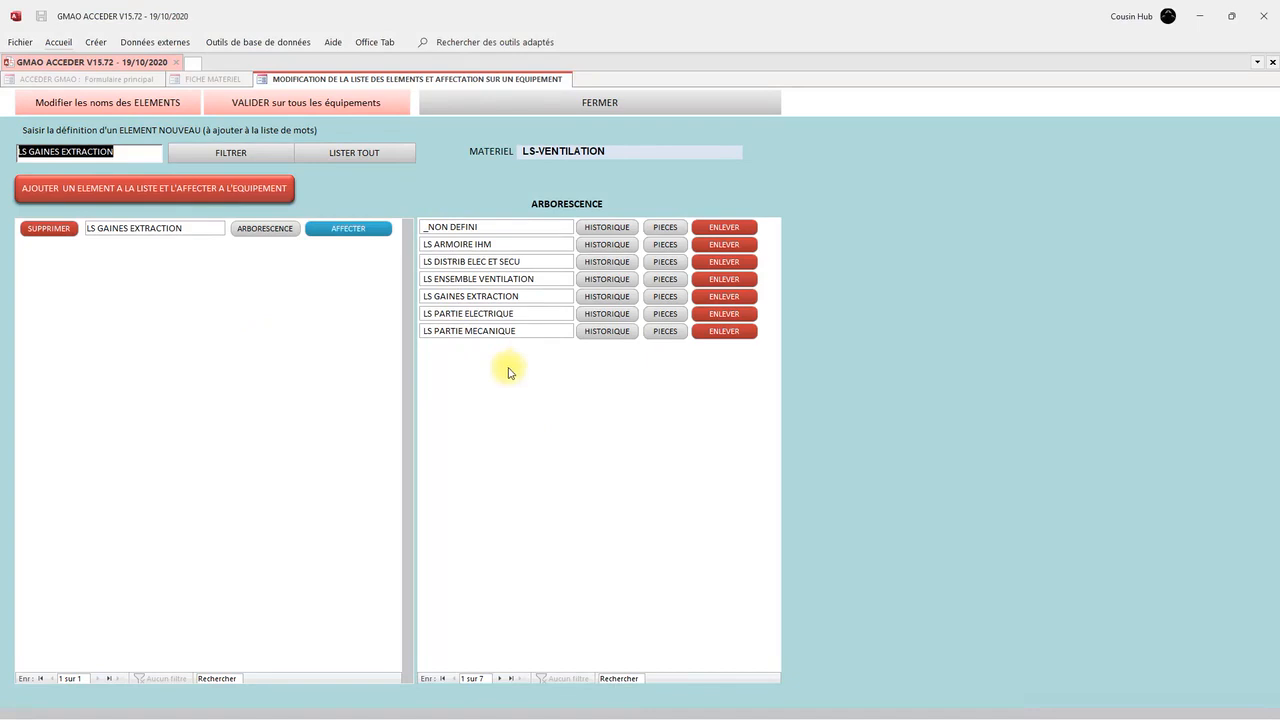
Validate the element list on all equipment and close it, and validate and close the LS-VENTILATION record.
click(311, 102)
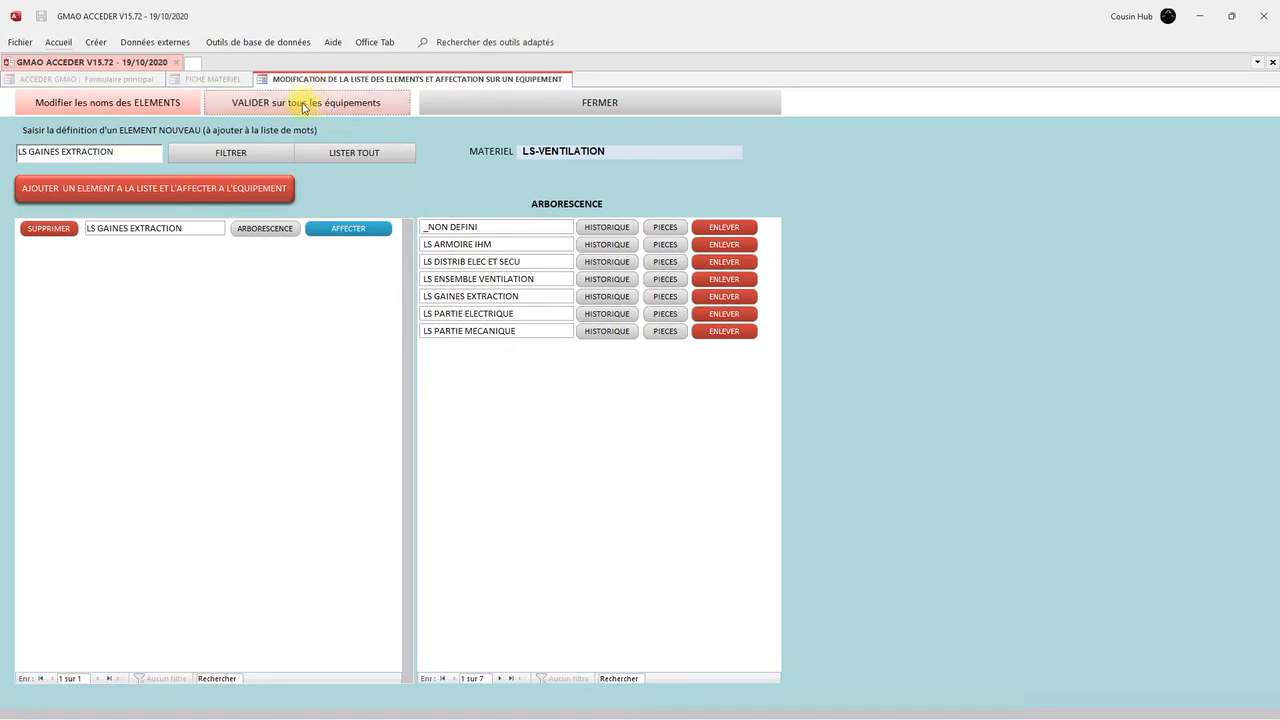
click(580, 106)
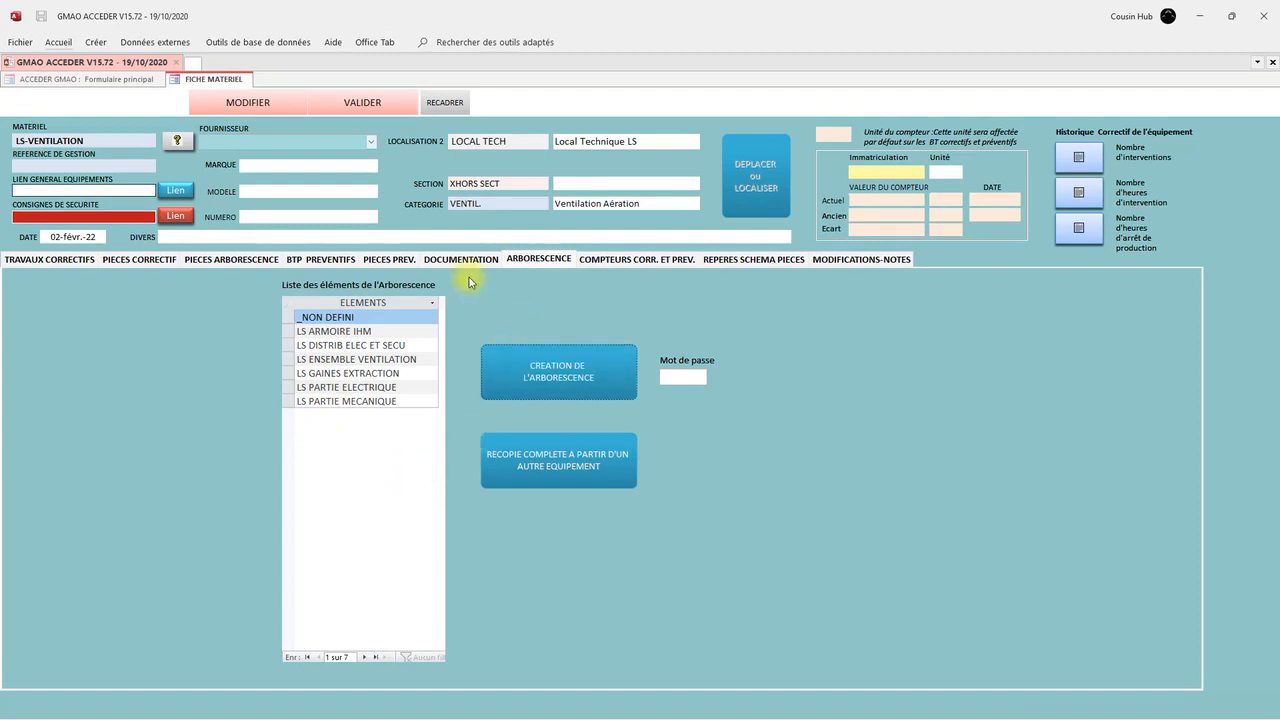
click(355, 107)
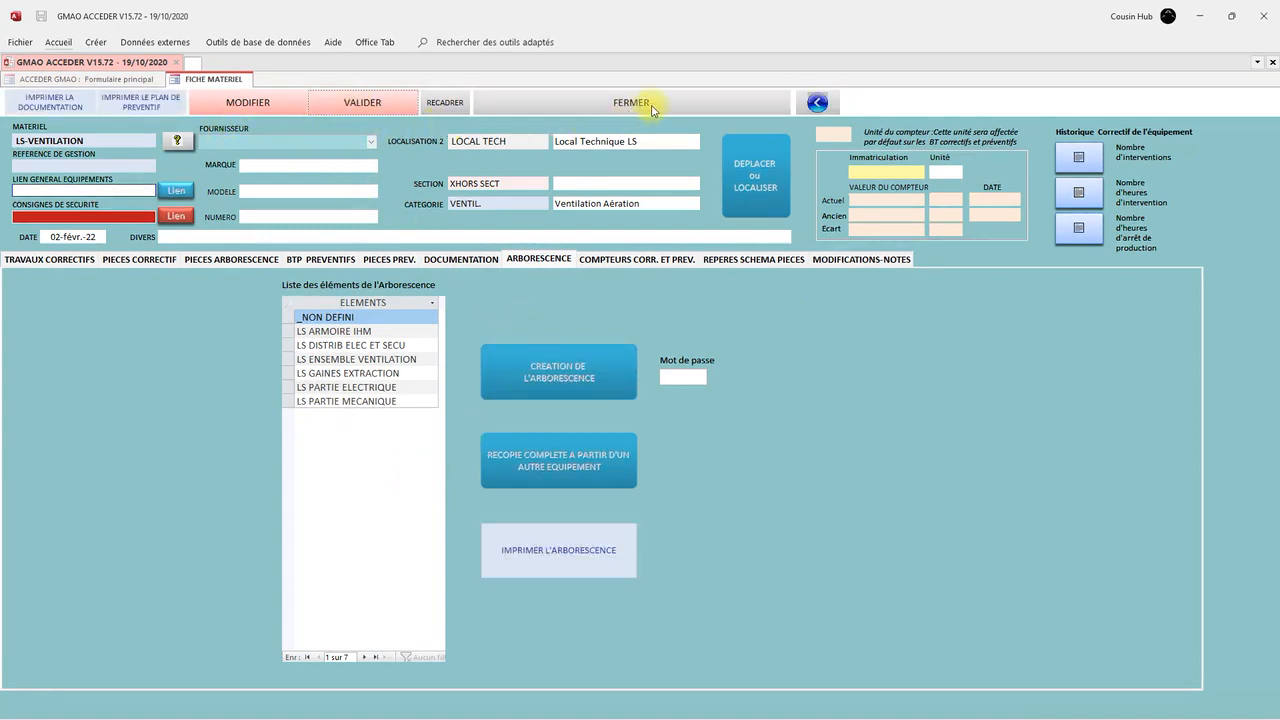
click(650, 106)
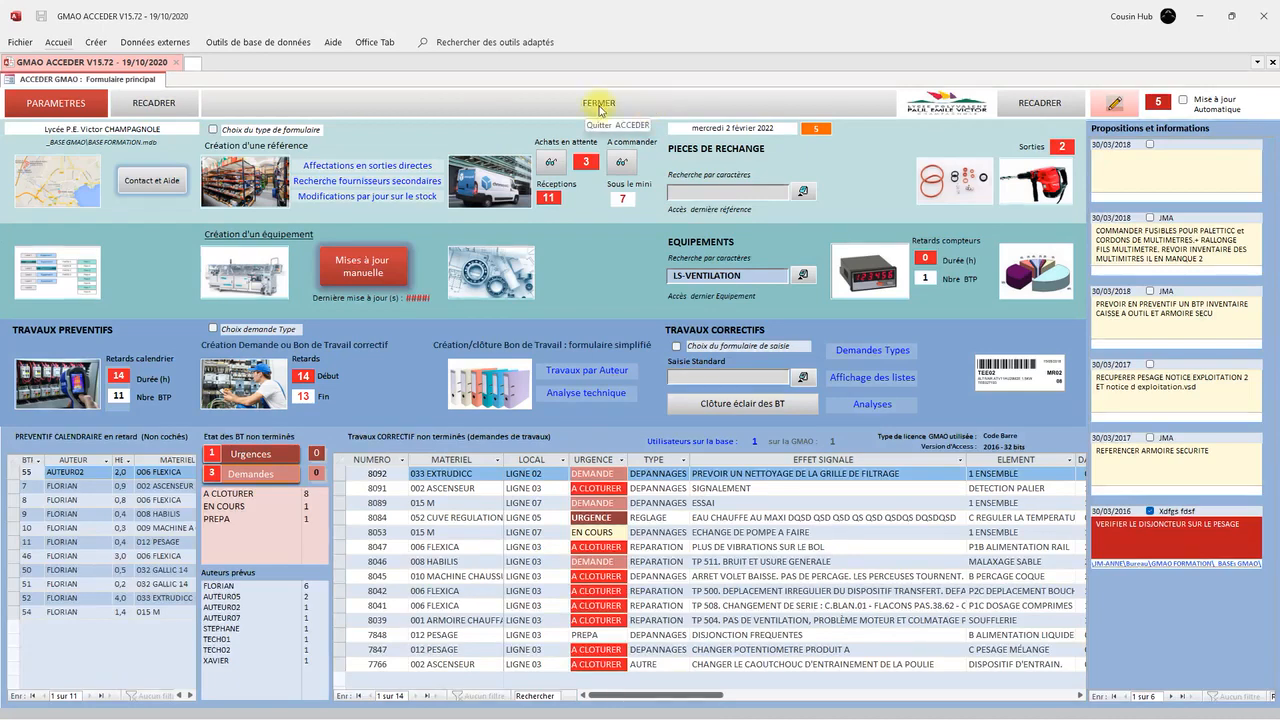
Open the equipment tree and display the elements of LS-VENTILATION under LEROY-SOMER, LOCAL TECH.
click(72, 284)
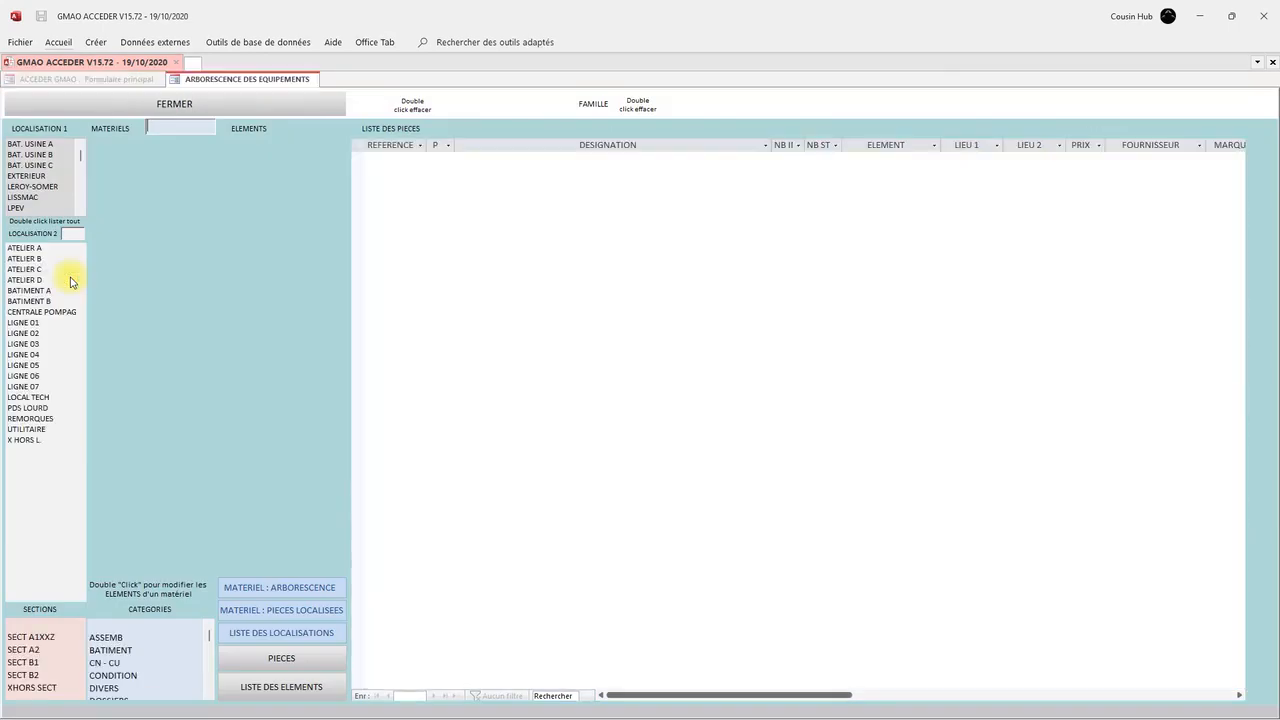
click(37, 187)
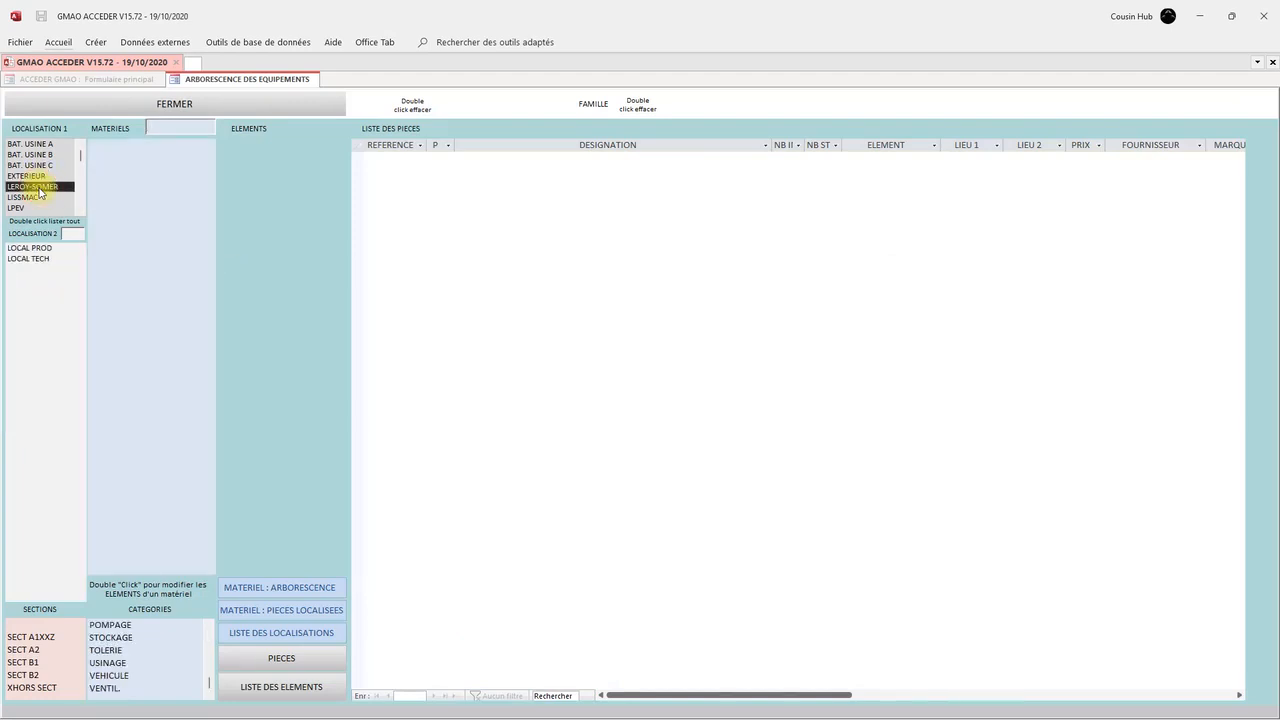
click(35, 261)
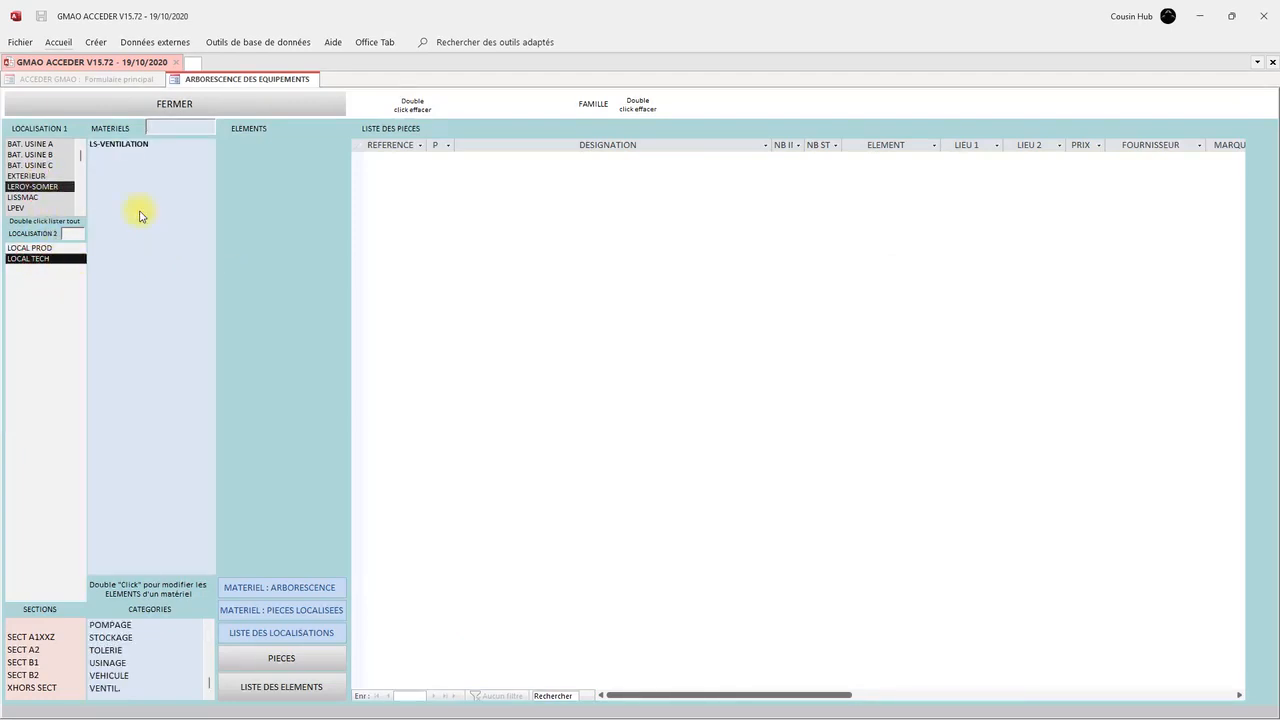
click(128, 145)
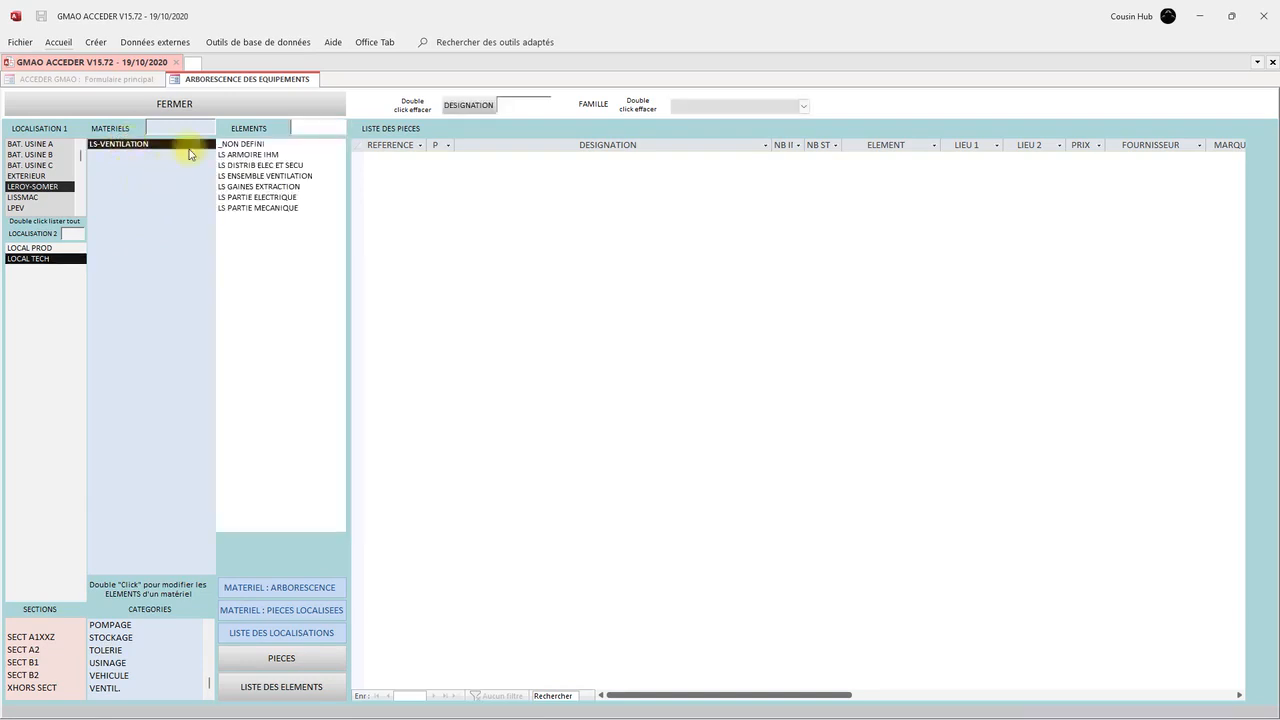